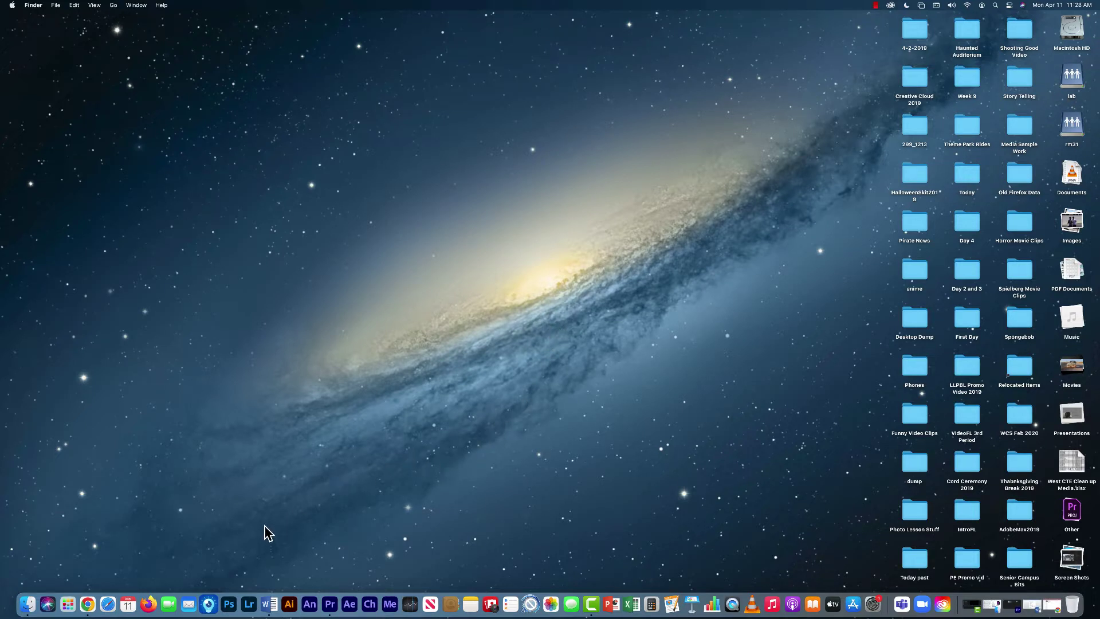
- Show the PrBasics folder inside Documents in a Finder window, leaving desktop space beside it for another window
{"action": "left_click", "coordinate": [29, 606]}
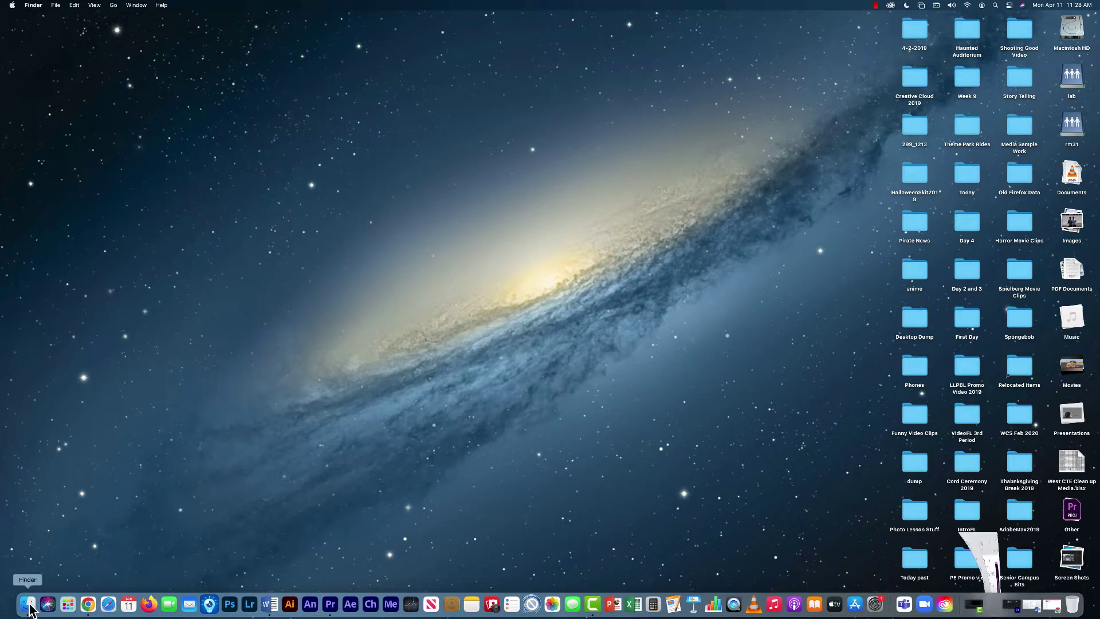
{"action": "left_click_drag", "start_coordinate": [775, 195], "coordinate": [340, 191]}
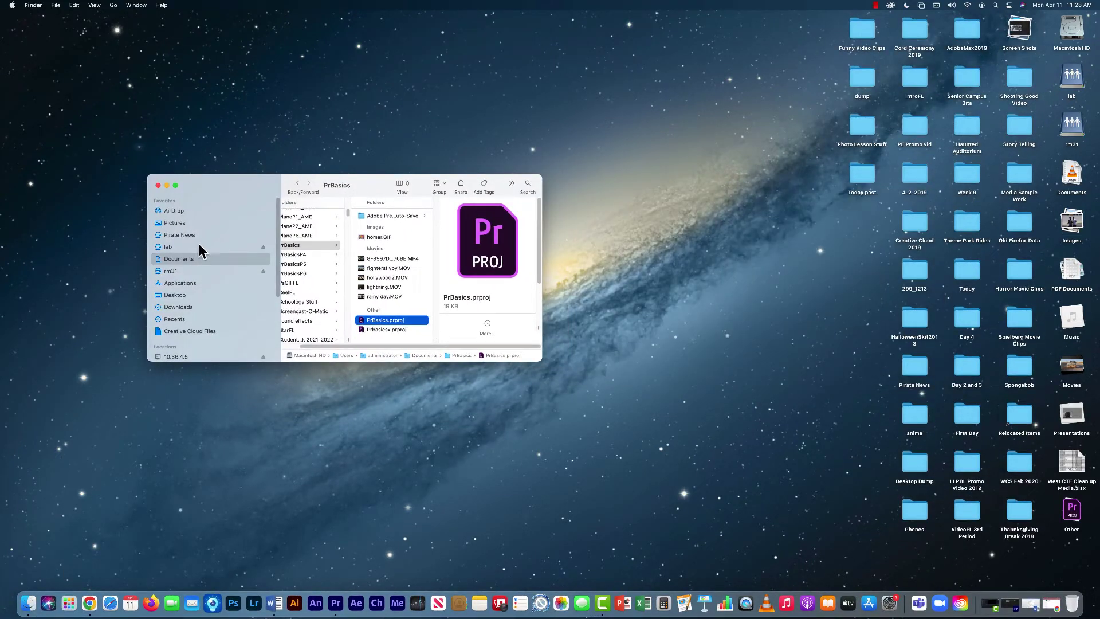
{"action": "left_click", "coordinate": [214, 259]}
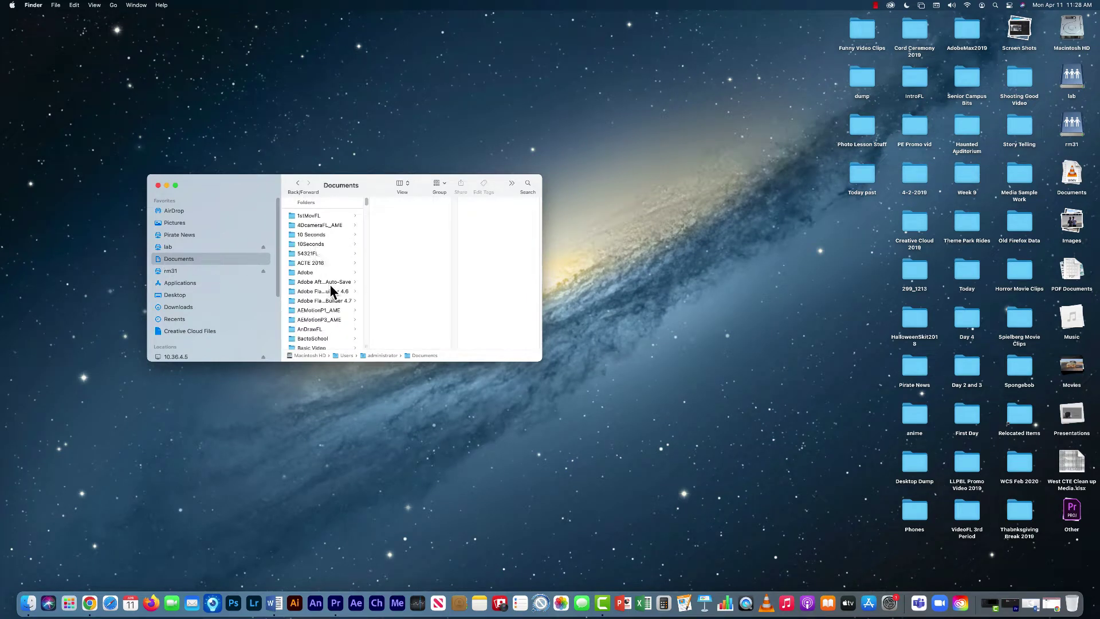
{"action": "scroll", "coordinate": [330, 284], "scroll_direction": "down", "scroll_amount": 10}
{"action": "left_click", "coordinate": [366, 212]}
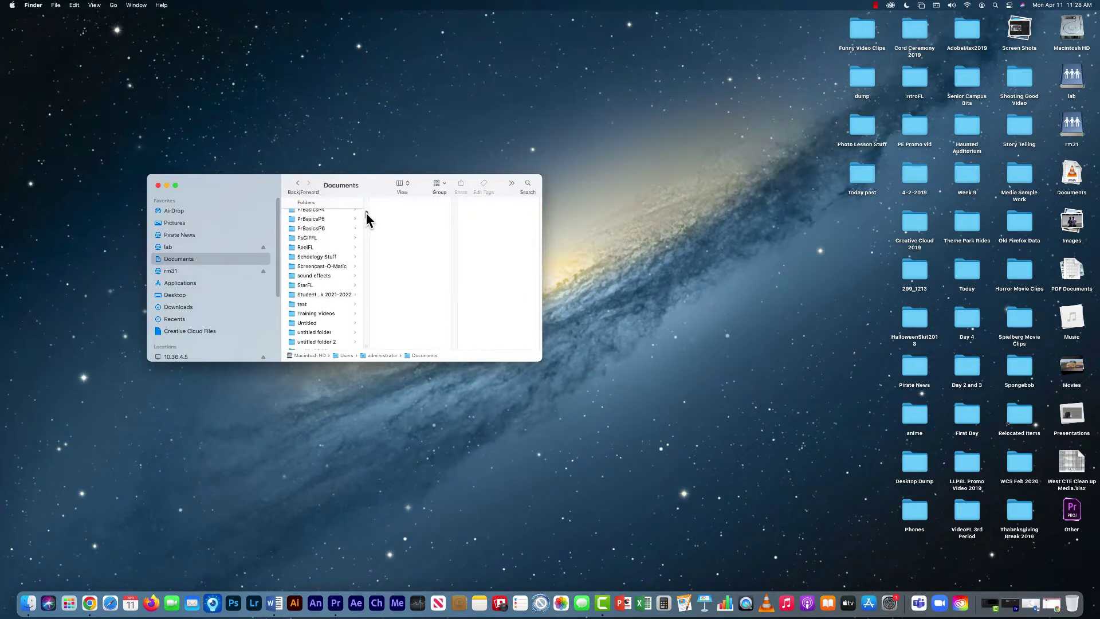
{"action": "scroll", "coordinate": [366, 212], "scroll_direction": "up", "scroll_amount": 1}
{"action": "left_click", "coordinate": [315, 216]}
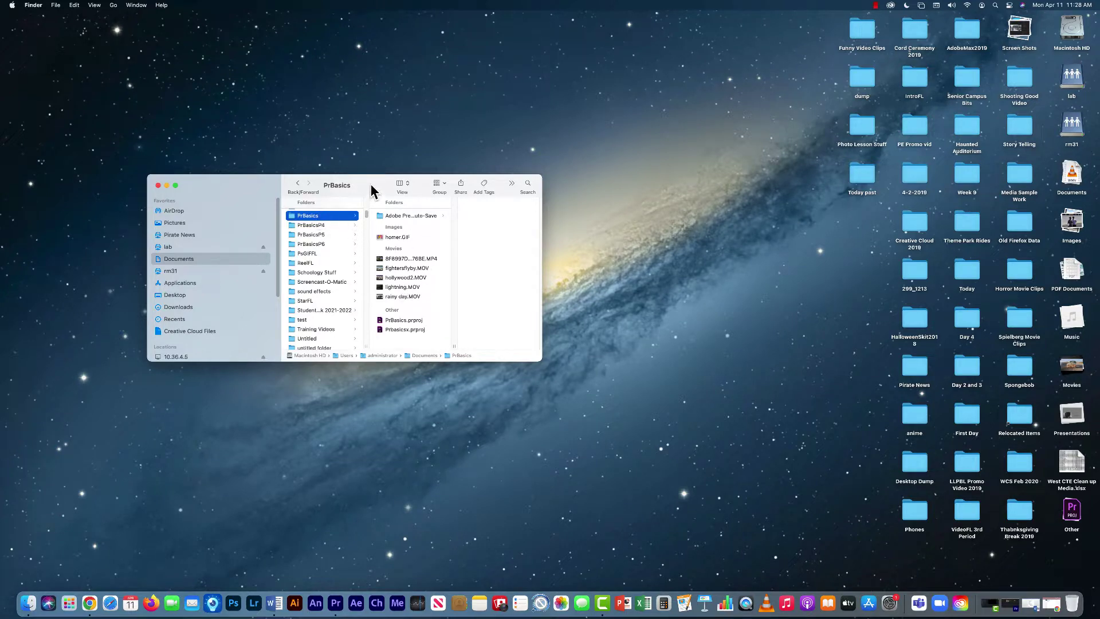
{"action": "left_click_drag", "start_coordinate": [373, 189], "coordinate": [605, 182]}
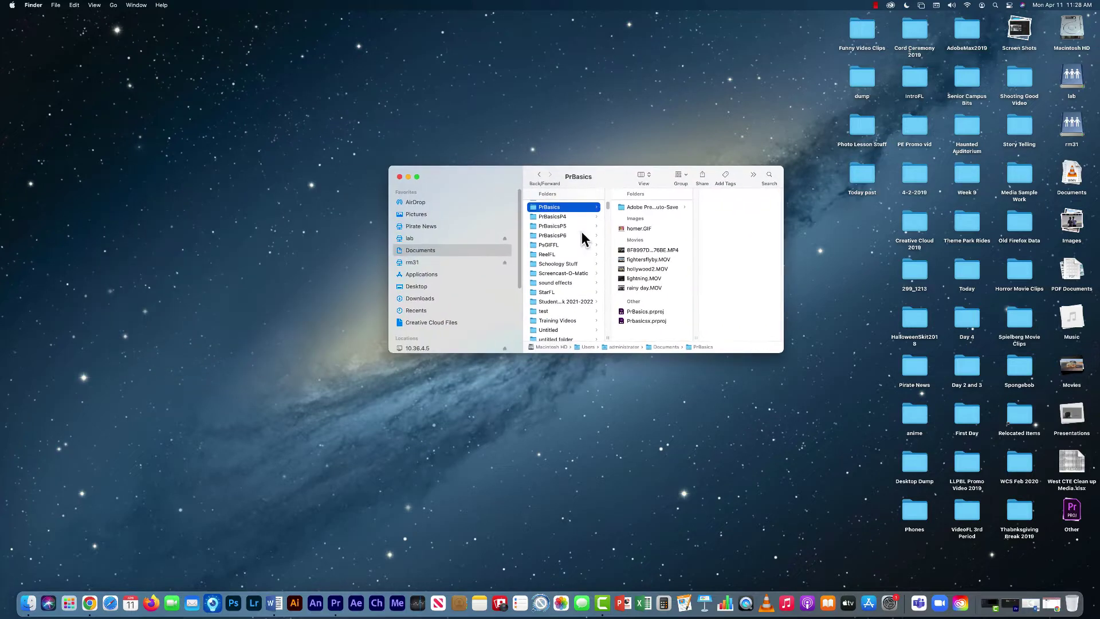
- Open a second Finder window beside the first and show the PrRotate folder inside _Stock Video on rm31
{"action": "key", "text": "super+n"}
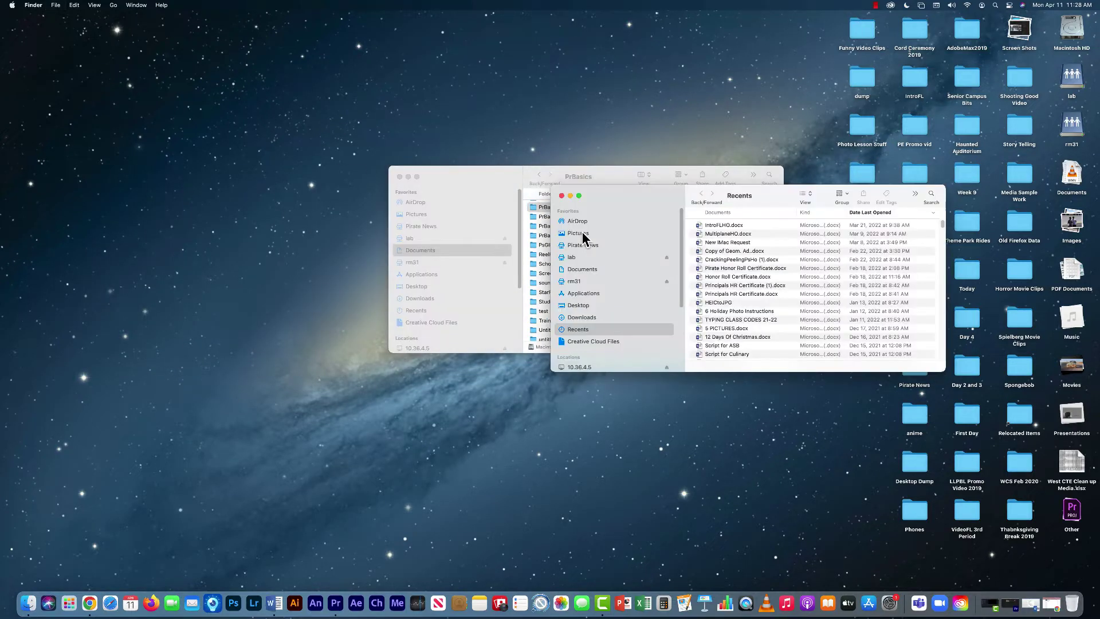
{"action": "left_click_drag", "start_coordinate": [774, 190], "coordinate": [217, 184]}
{"action": "left_click_drag", "start_coordinate": [602, 171], "coordinate": [637, 175]}
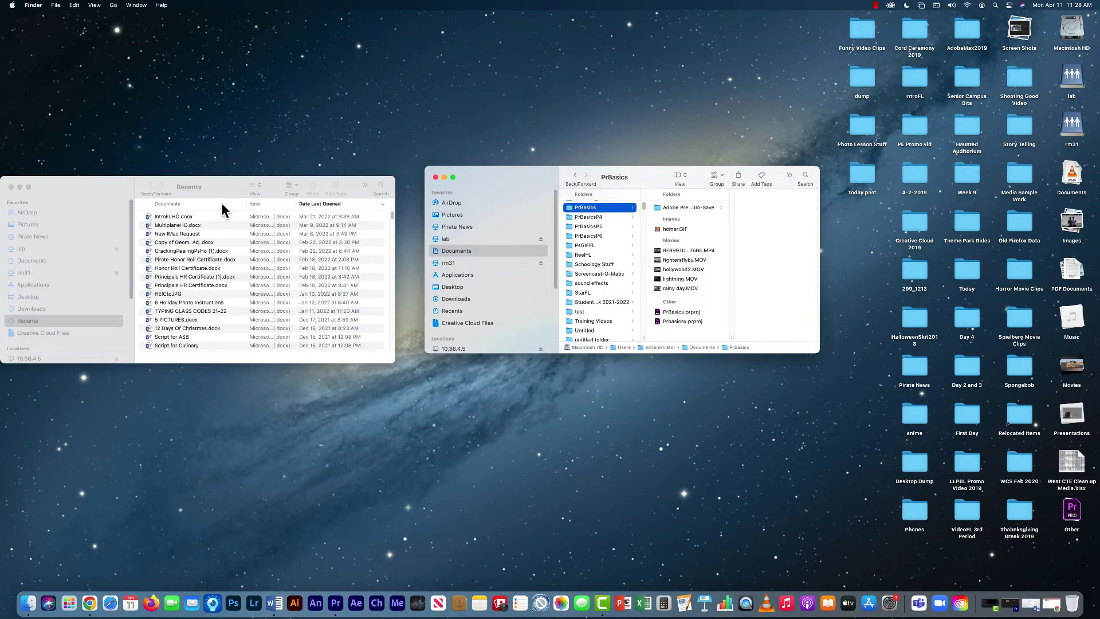
{"action": "left_click_drag", "start_coordinate": [217, 186], "coordinate": [230, 181]}
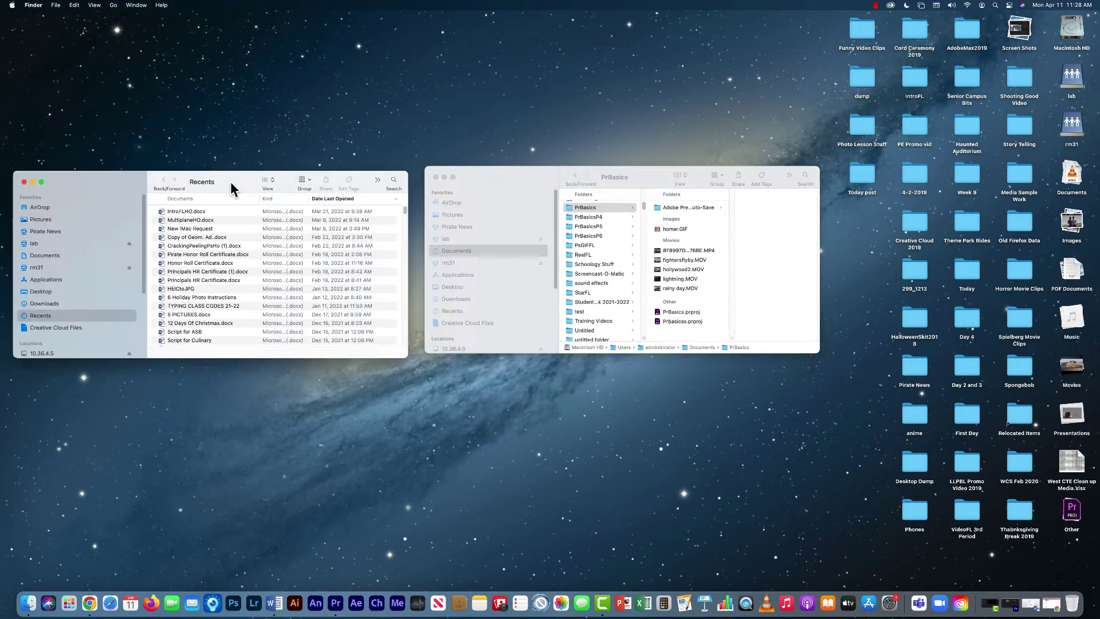
{"action": "left_click", "coordinate": [37, 268]}
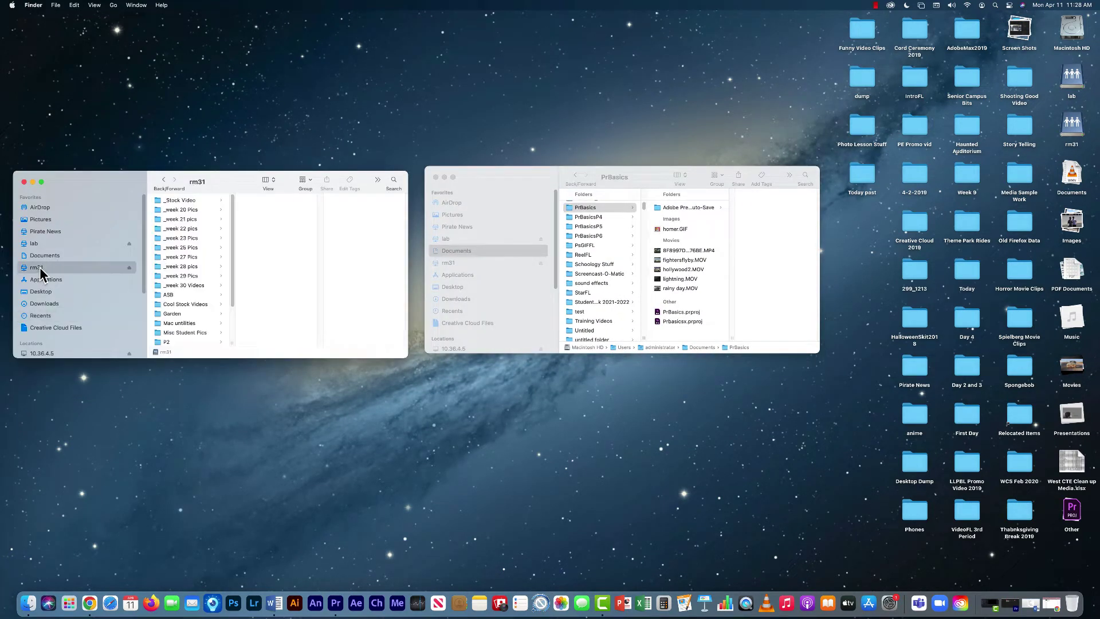
{"action": "left_click", "coordinate": [185, 200]}
{"action": "left_click", "coordinate": [257, 305]}
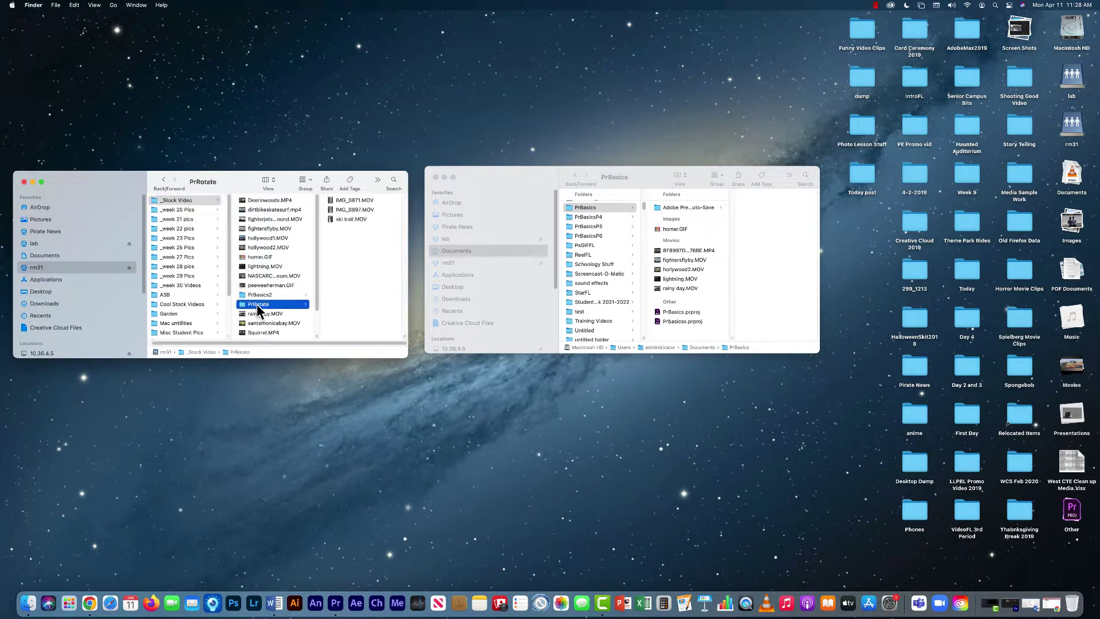
- Copy IMG_0871.MOV, IMG_0897.MOV and ski trail.MOV from PrRotate into the PrBasics folder, and close both Finder windows
{"action": "left_click_drag", "start_coordinate": [346, 248], "coordinate": [349, 198]}
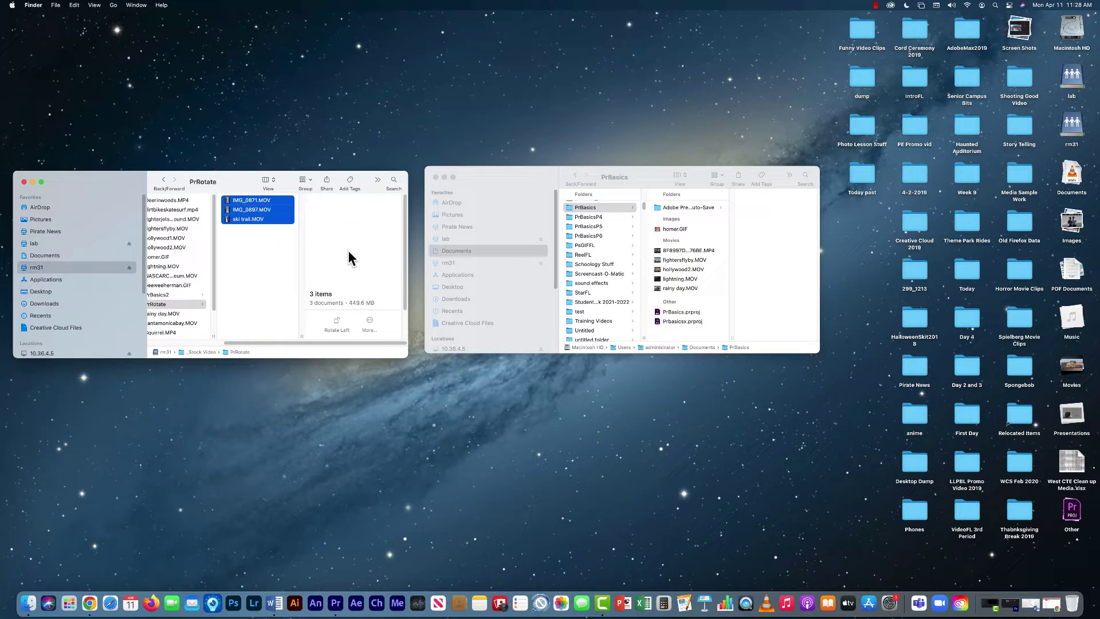
{"action": "left_click", "coordinate": [250, 256]}
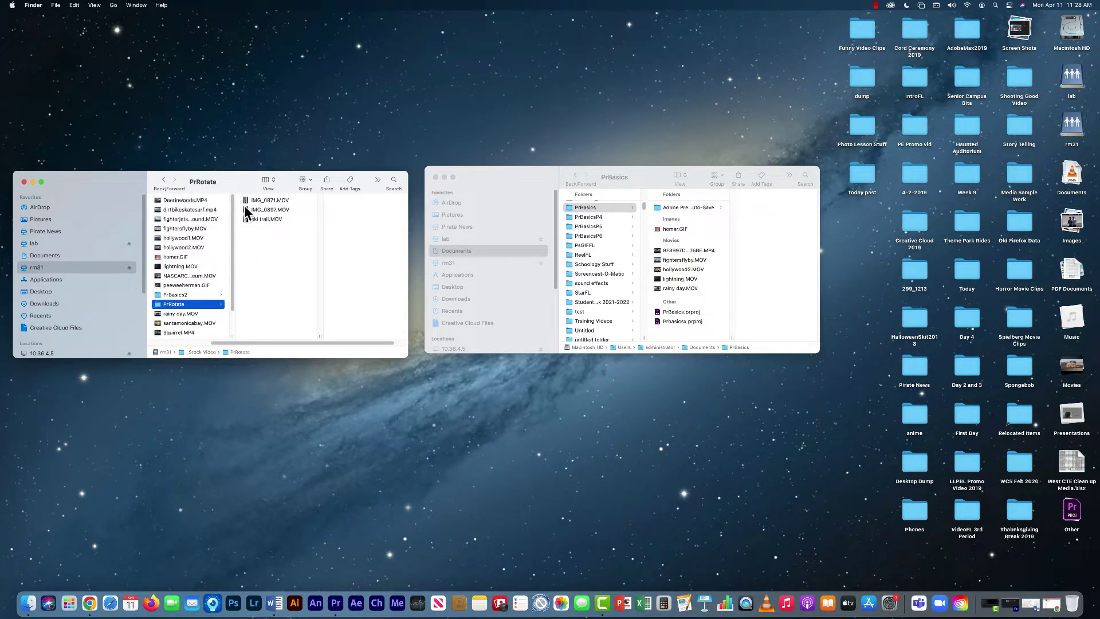
{"action": "left_click_drag", "start_coordinate": [258, 225], "coordinate": [258, 209]}
{"action": "left_click_drag", "start_coordinate": [257, 247], "coordinate": [259, 196]}
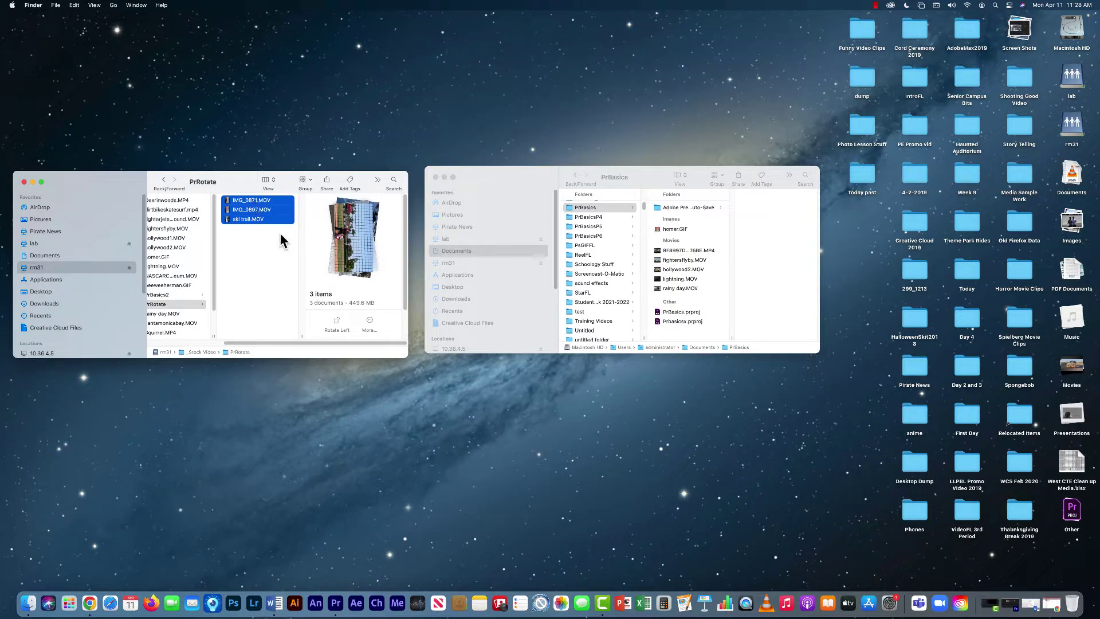
{"action": "left_click_drag", "start_coordinate": [251, 211], "coordinate": [671, 318]}
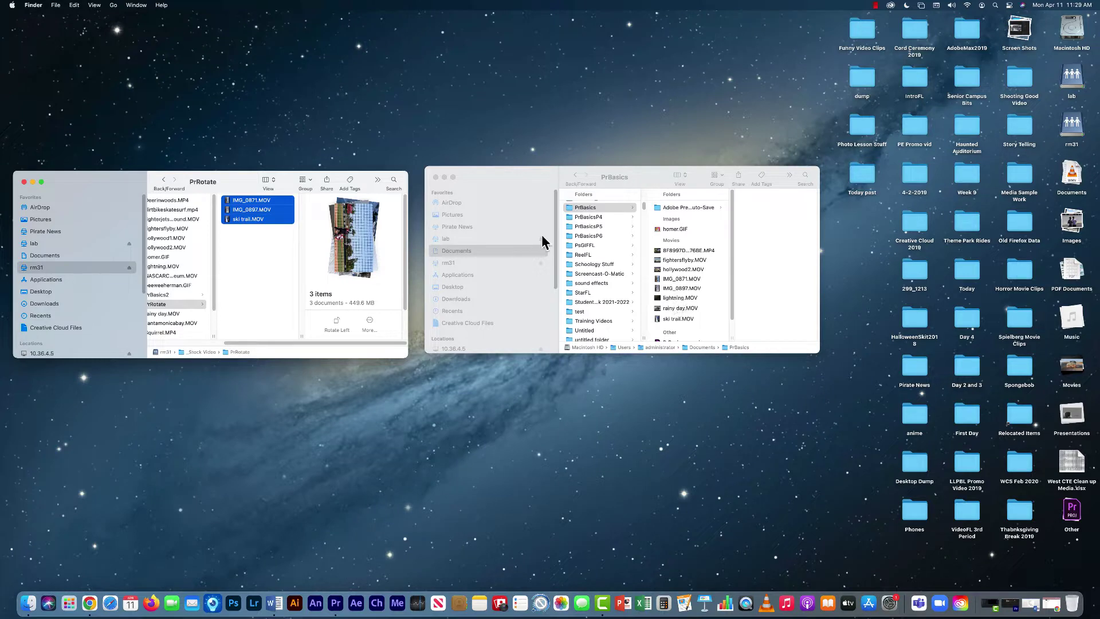
{"action": "left_click", "coordinate": [435, 178]}
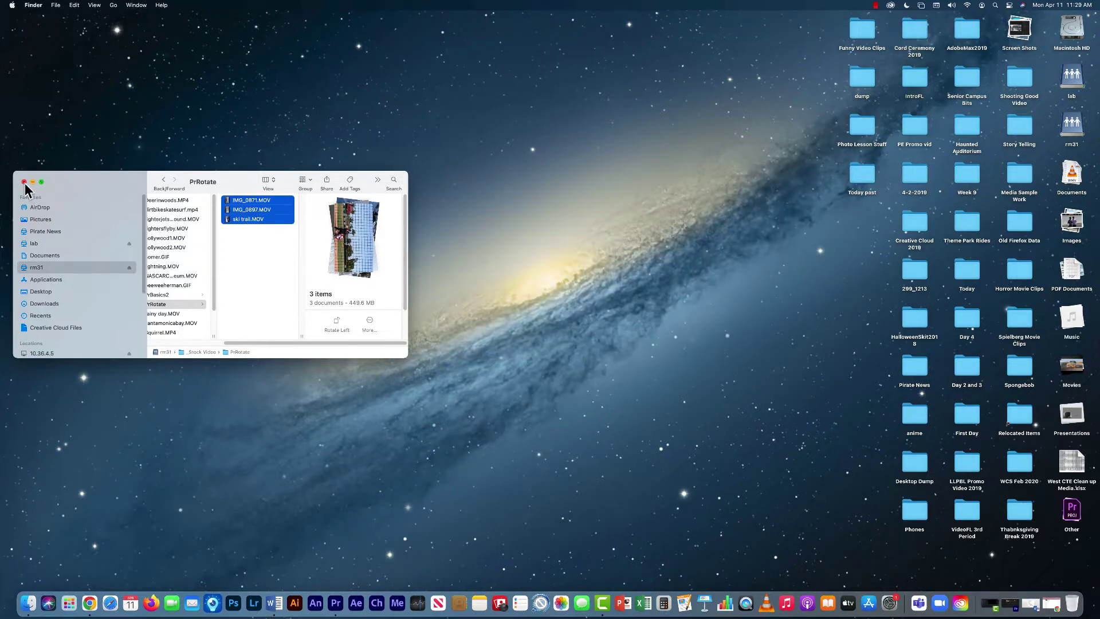
{"action": "left_click", "coordinate": [24, 182]}
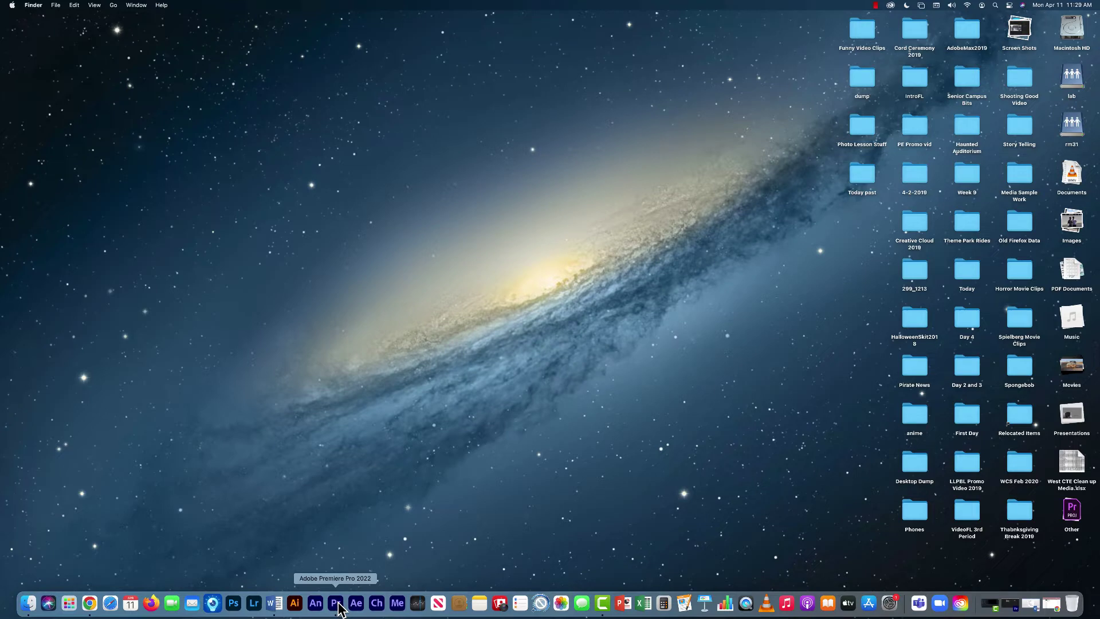
- Switch to Premiere Pro, open the recent project PrBasicsx, and close its PrRotate sequence in the timeline
{"action": "left_click", "coordinate": [337, 603]}
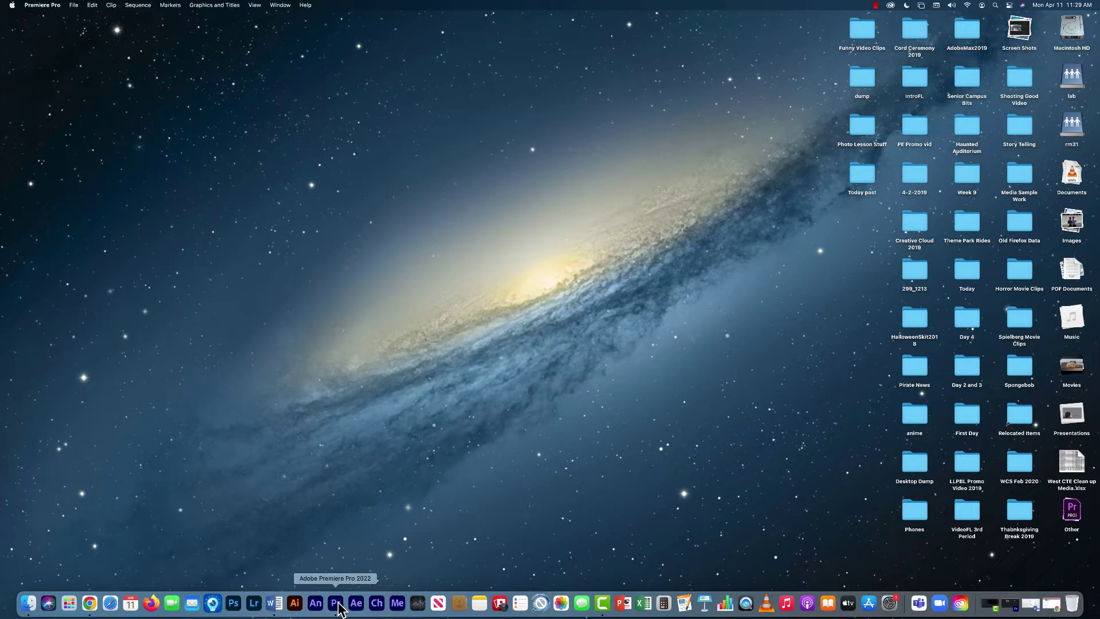
{"action": "left_click", "coordinate": [1009, 607]}
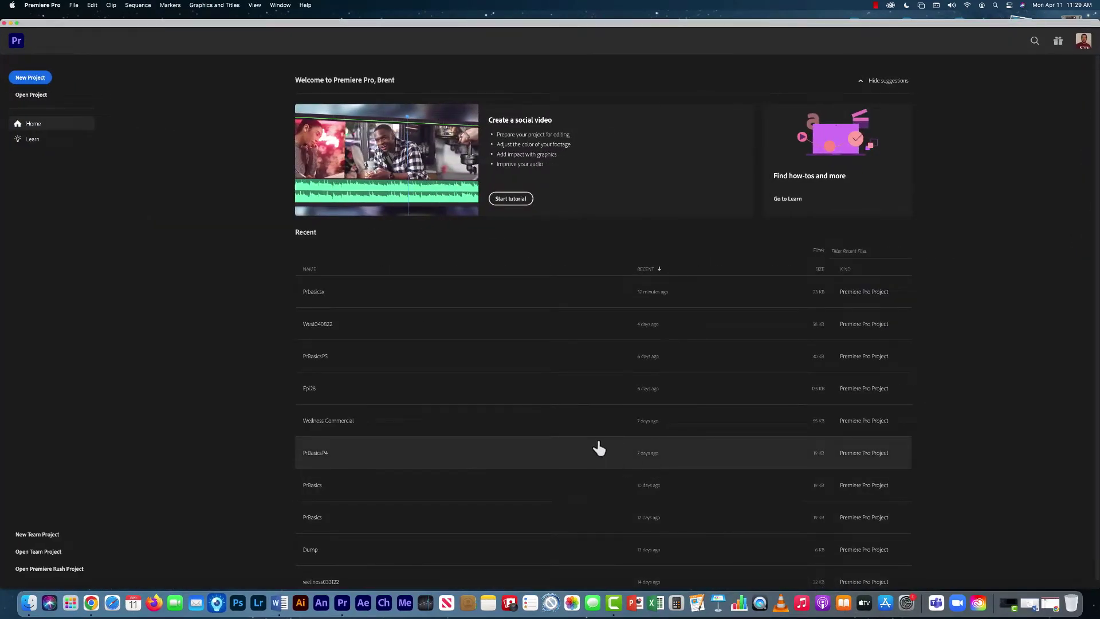
{"action": "left_click", "coordinate": [313, 293]}
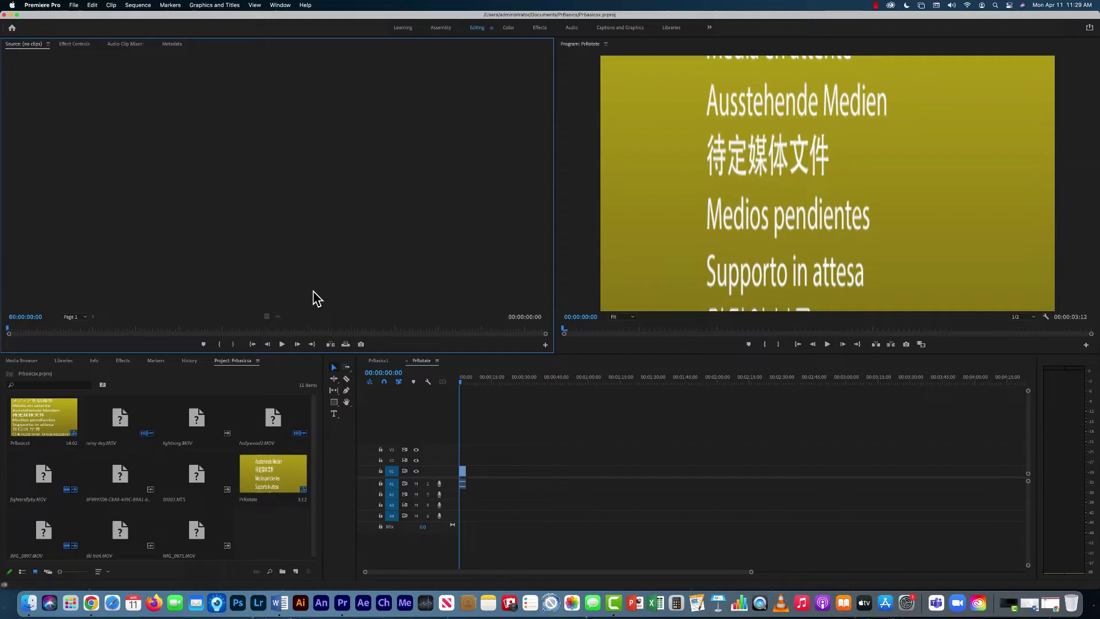
{"action": "left_click", "coordinate": [407, 360]}
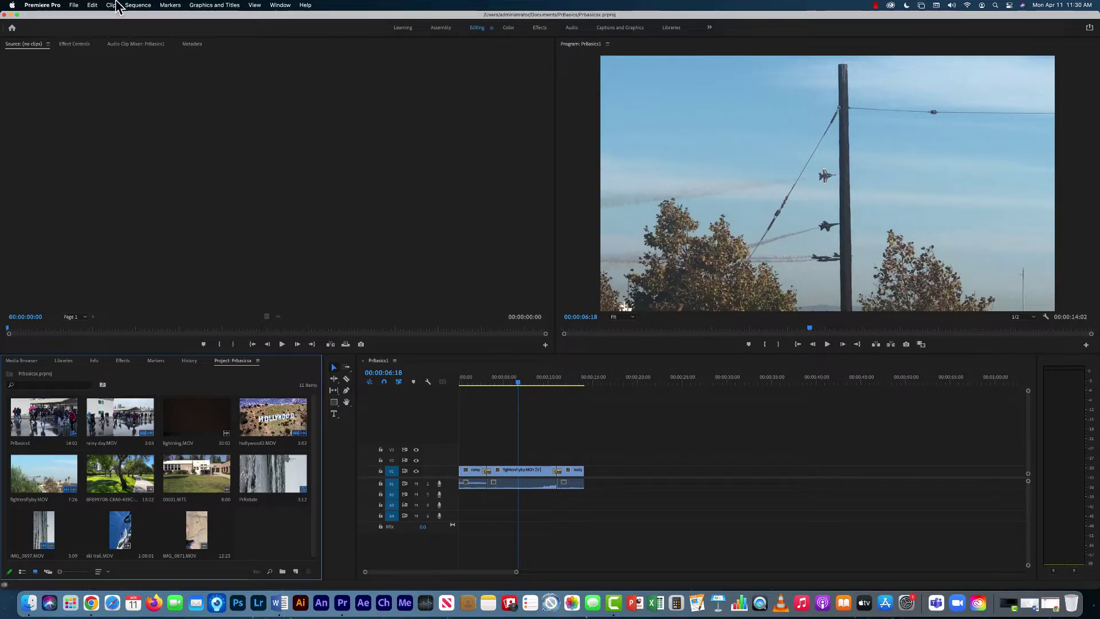
- Create a new sequence named PrRotate with the ARRI 1080p 30 preset
{"action": "left_click", "coordinate": [74, 5]}
{"action": "mouse_move", "coordinate": [84, 19]}
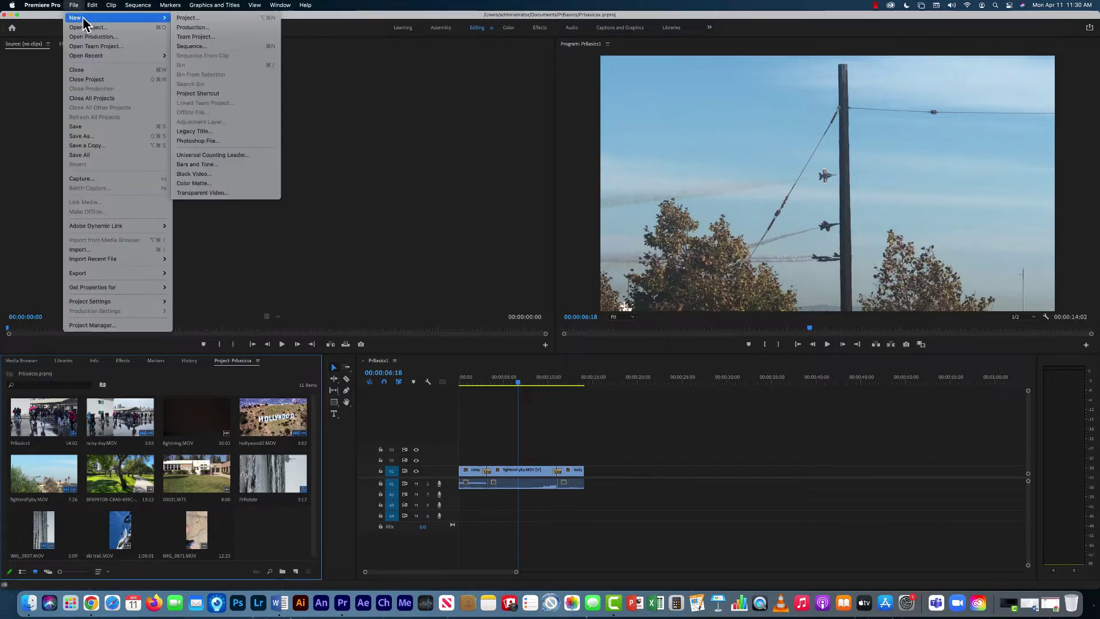
{"action": "left_click", "coordinate": [202, 46]}
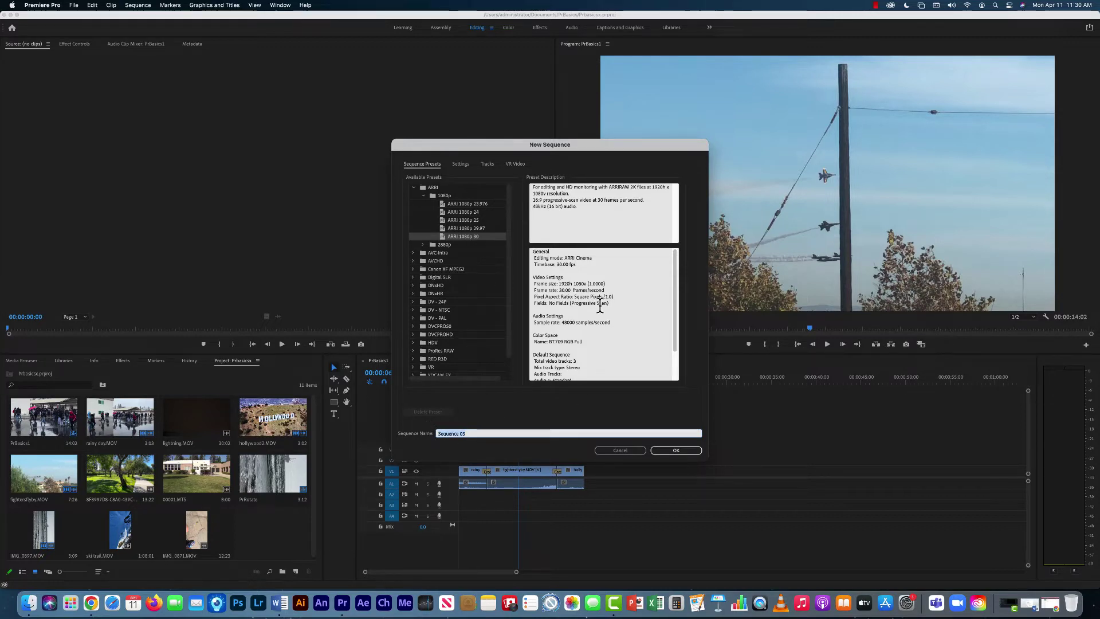
{"action": "type", "text": "PrRotate"}
{"action": "left_click", "coordinate": [668, 451]}
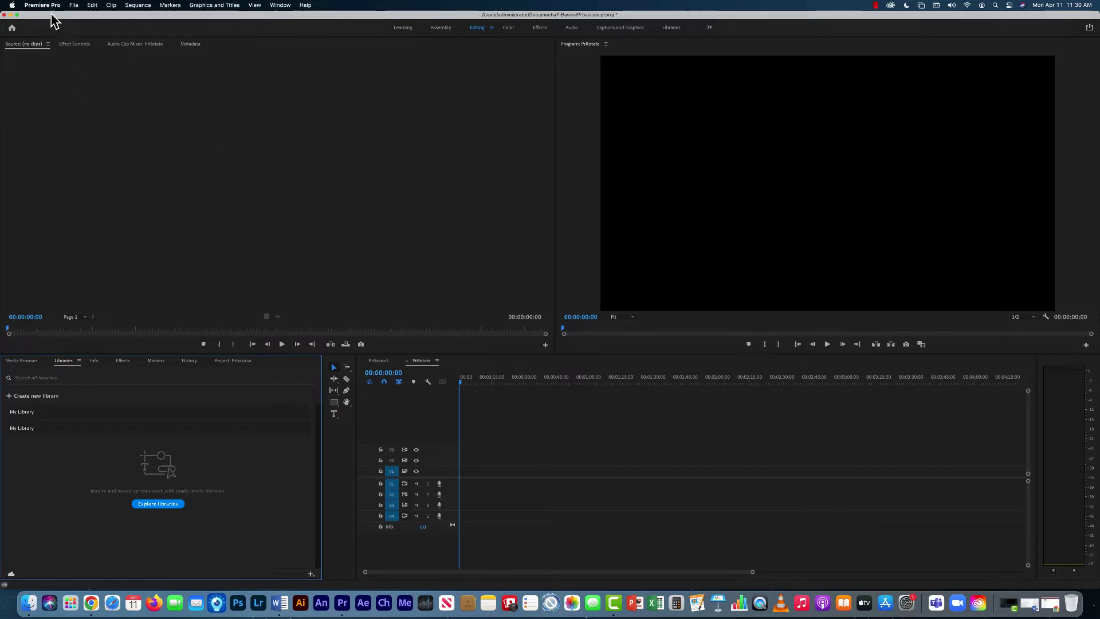
- Import IMG_0871.MOV, IMG_0897.MOV and ski trail.MOV from the PrBasics folder in Documents into the project
{"action": "left_click", "coordinate": [69, 7]}
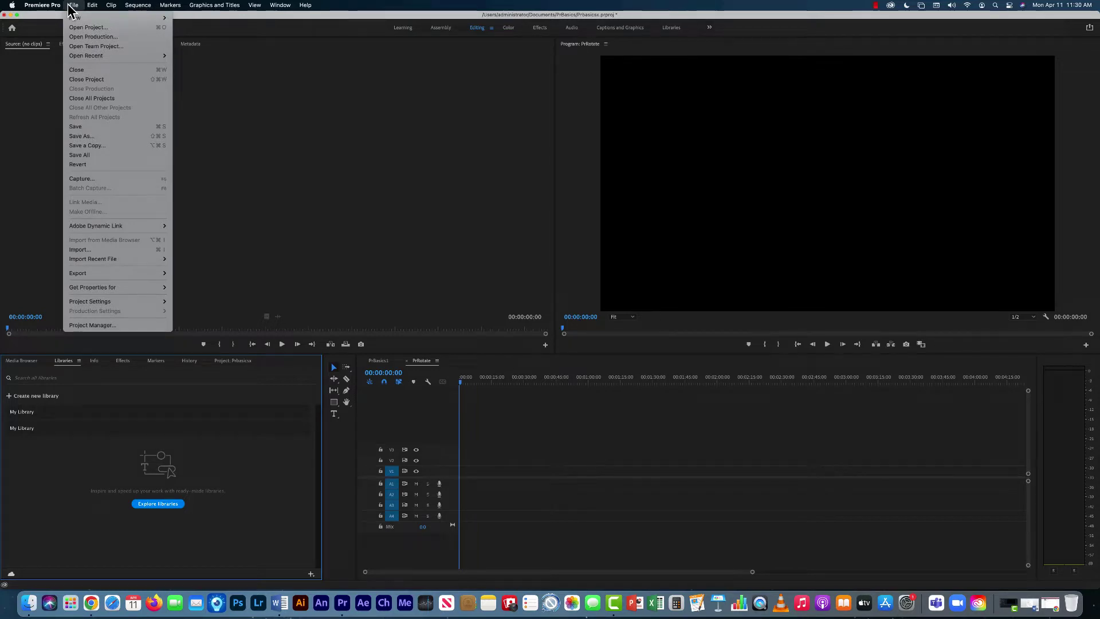
{"action": "left_click", "coordinate": [92, 250]}
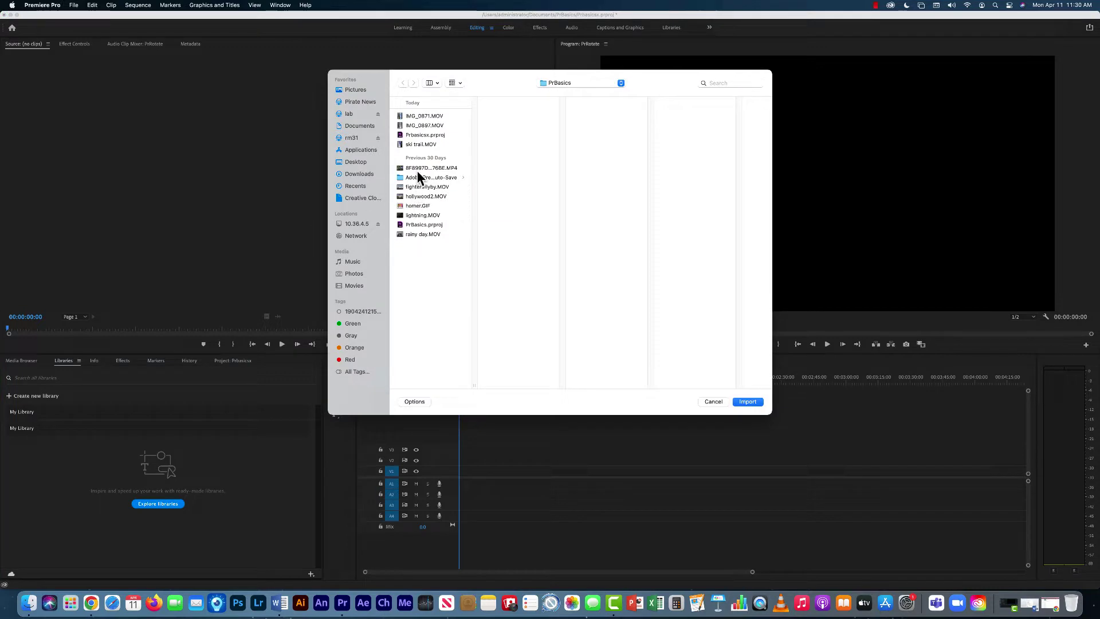
{"action": "left_click", "coordinate": [351, 126]}
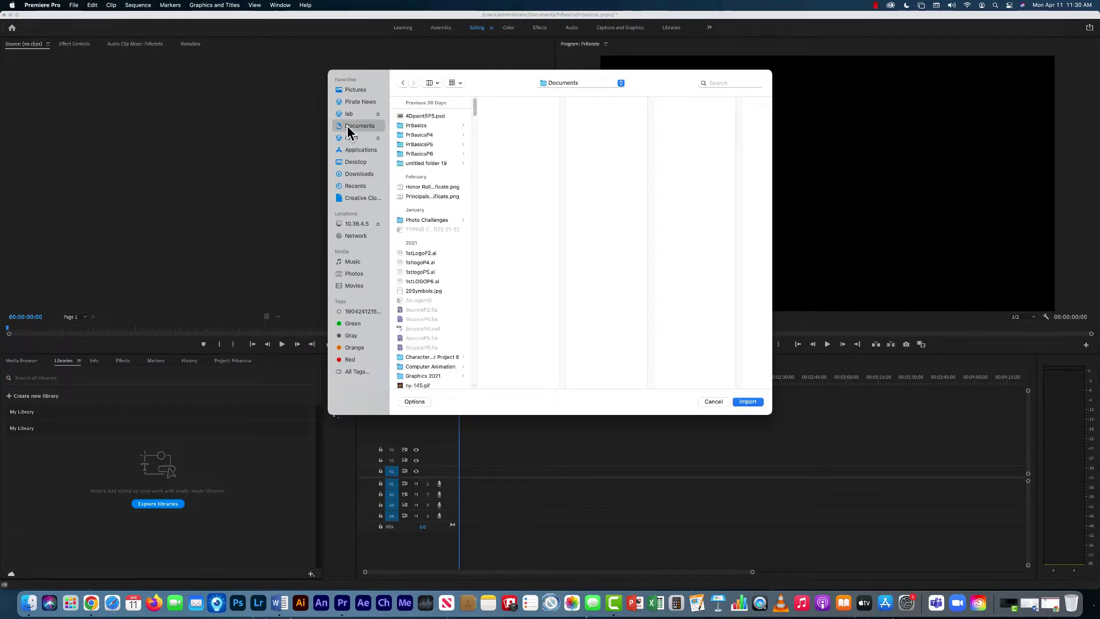
{"action": "left_click", "coordinate": [417, 125]}
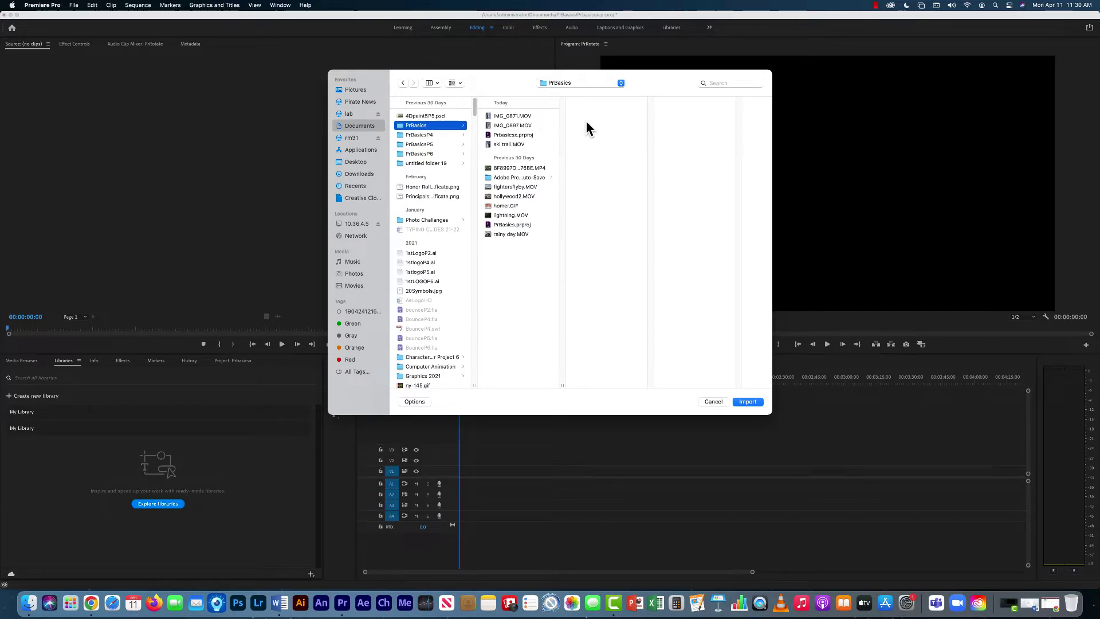
{"action": "left_click", "coordinate": [510, 116]}
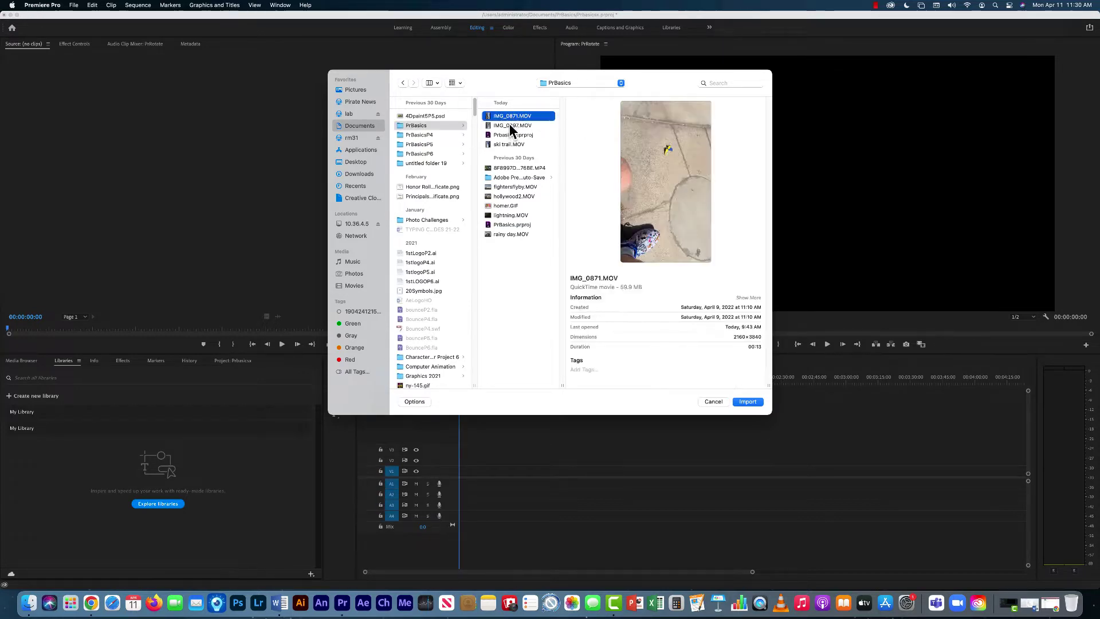
{"action": "left_click", "coordinate": [510, 124], "text": "super"}
{"action": "left_click", "coordinate": [508, 144], "text": "super"}
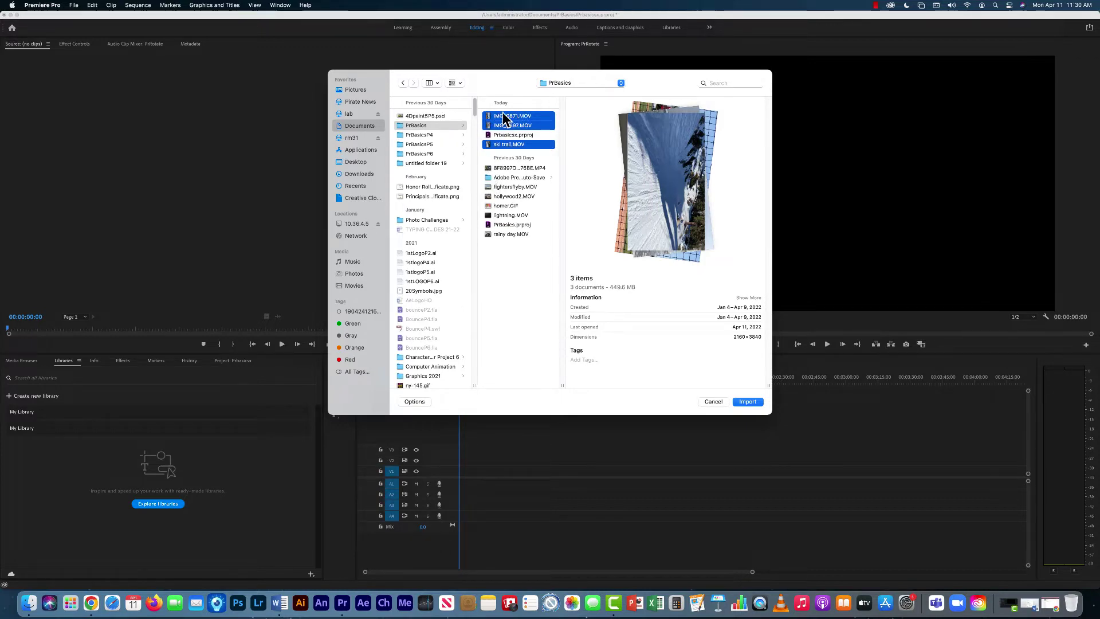
{"action": "left_click", "coordinate": [746, 402]}
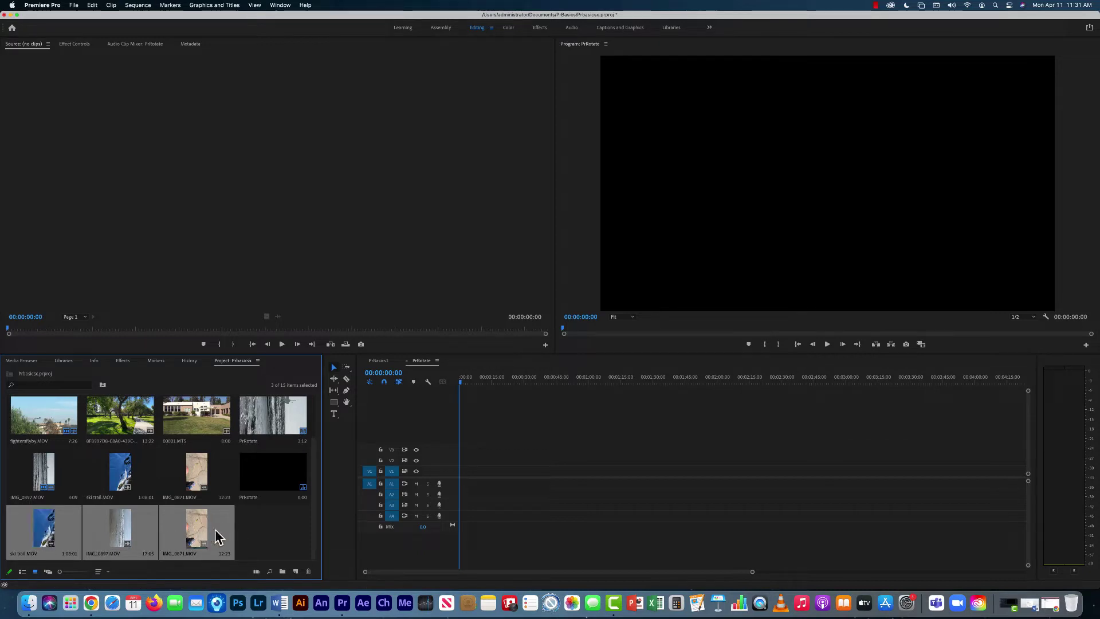
{"action": "left_click", "coordinate": [269, 520]}
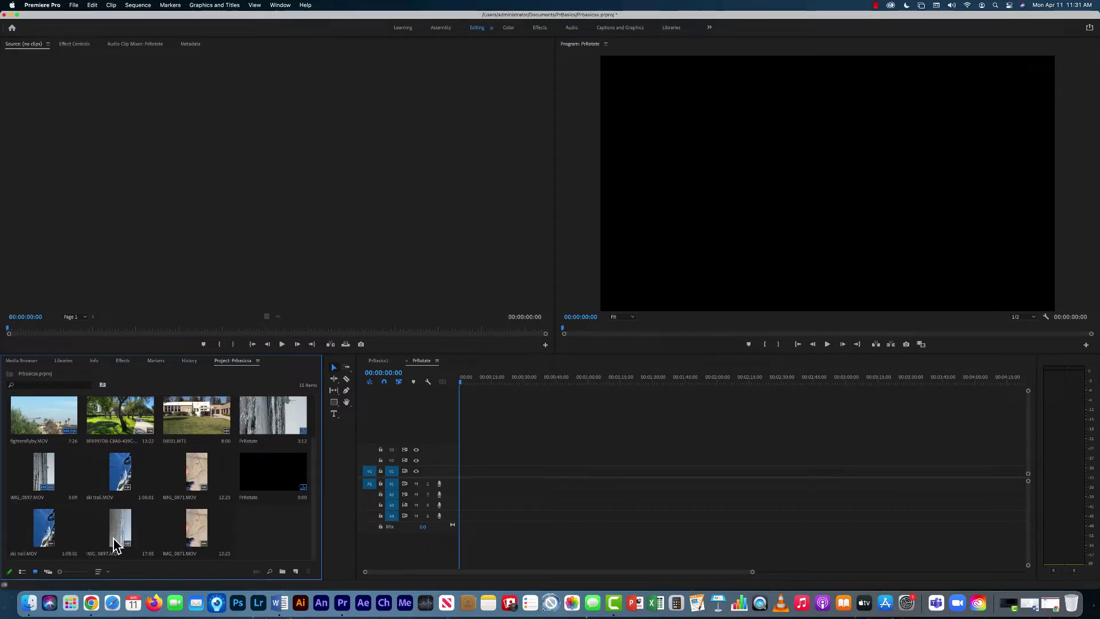
- Load the newly imported ski trail.MOV in the Source Monitor and park its playhead at about 00:00:09:22
{"action": "double_click", "coordinate": [46, 533]}
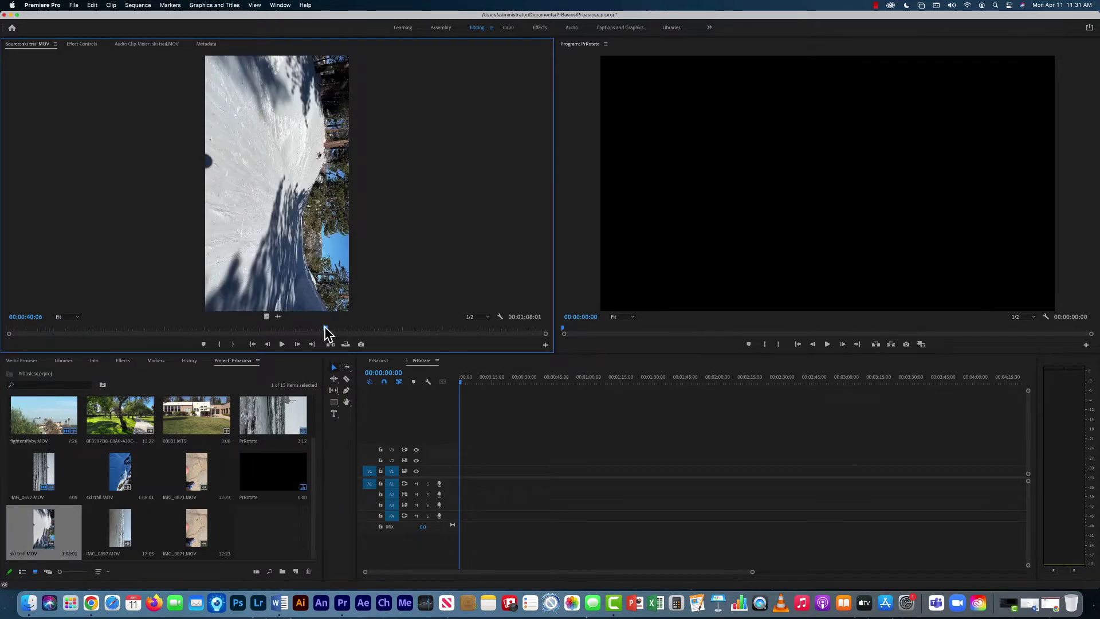
{"action": "left_click_drag", "start_coordinate": [324, 329], "coordinate": [112, 352]}
{"action": "left_click_drag", "start_coordinate": [278, 345], "coordinate": [74, 372]}
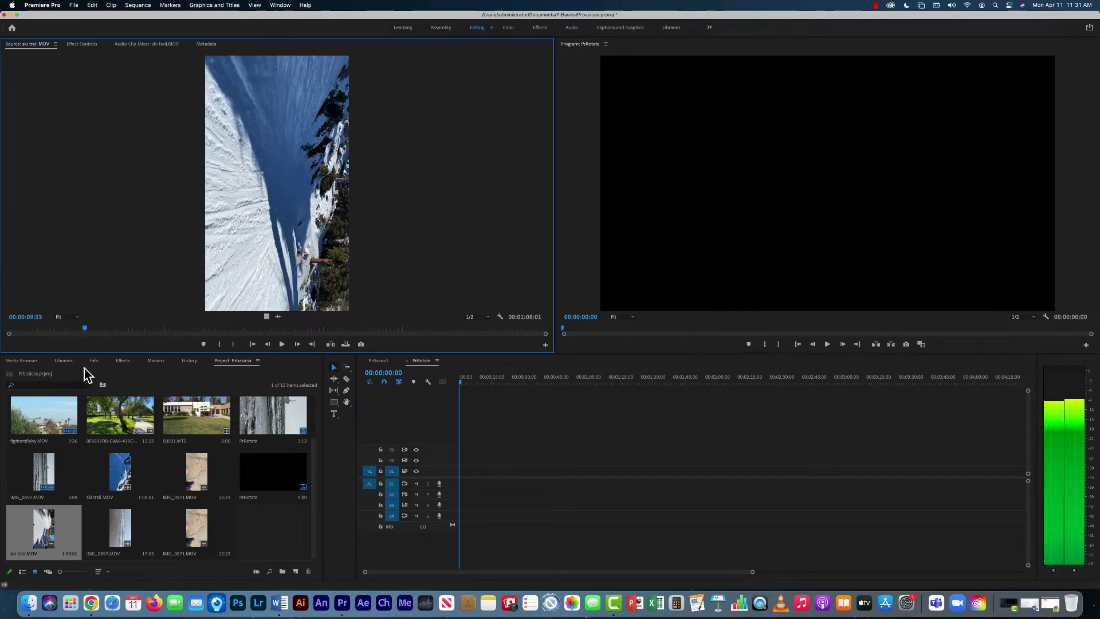
{"action": "key", "text": "space"}
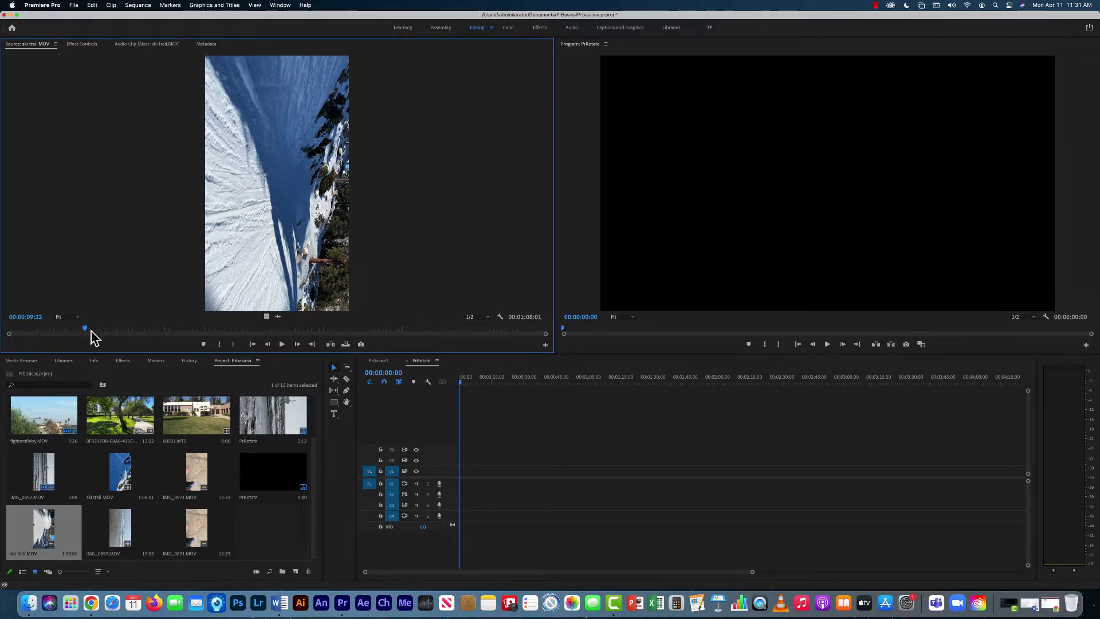
- Mark an In point at 00:00:11:03 and an Out point at 00:00:15:18 on the ski trail.MOV source clip
{"action": "mouse_move", "coordinate": [87, 334]}
{"action": "left_mouse_down"}
{"action": "mouse_move", "coordinate": [479, 321]}
{"action": "mouse_move", "coordinate": [449, 340]}
{"action": "mouse_move", "coordinate": [72, 344]}
{"action": "mouse_move", "coordinate": [95, 343]}
{"action": "left_mouse_up"}
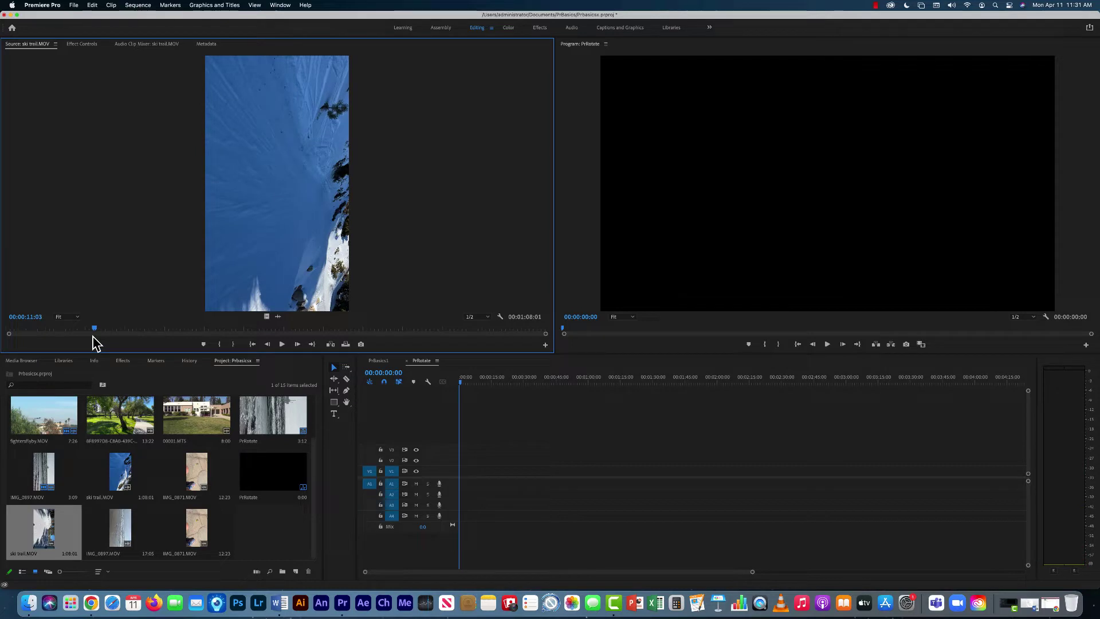
{"action": "left_click", "coordinate": [220, 345]}
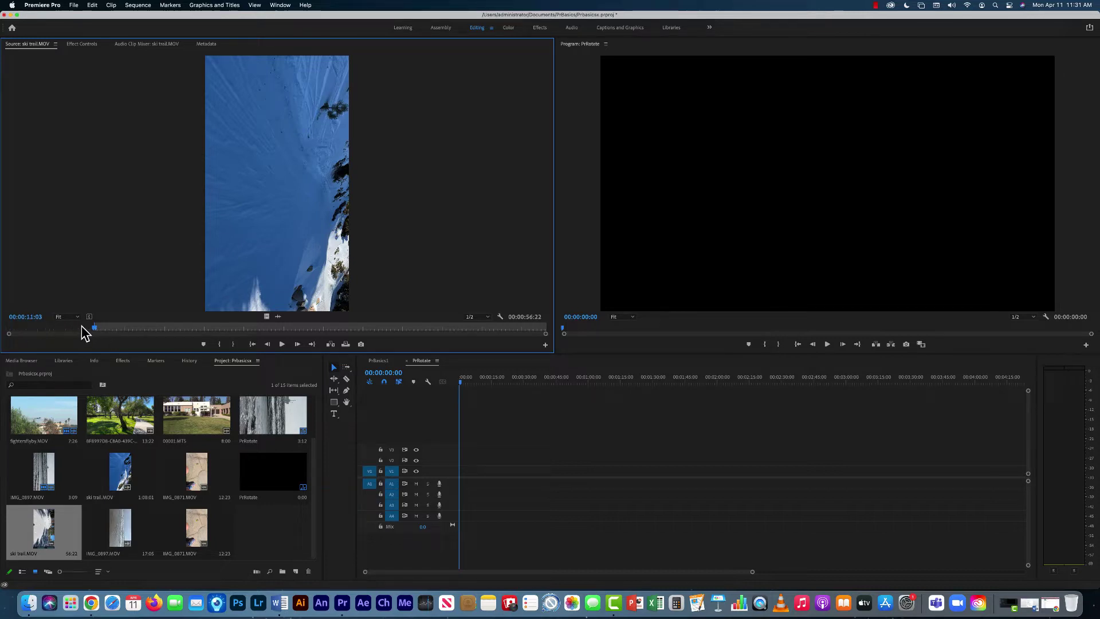
{"action": "left_click_drag", "start_coordinate": [96, 336], "coordinate": [133, 339]}
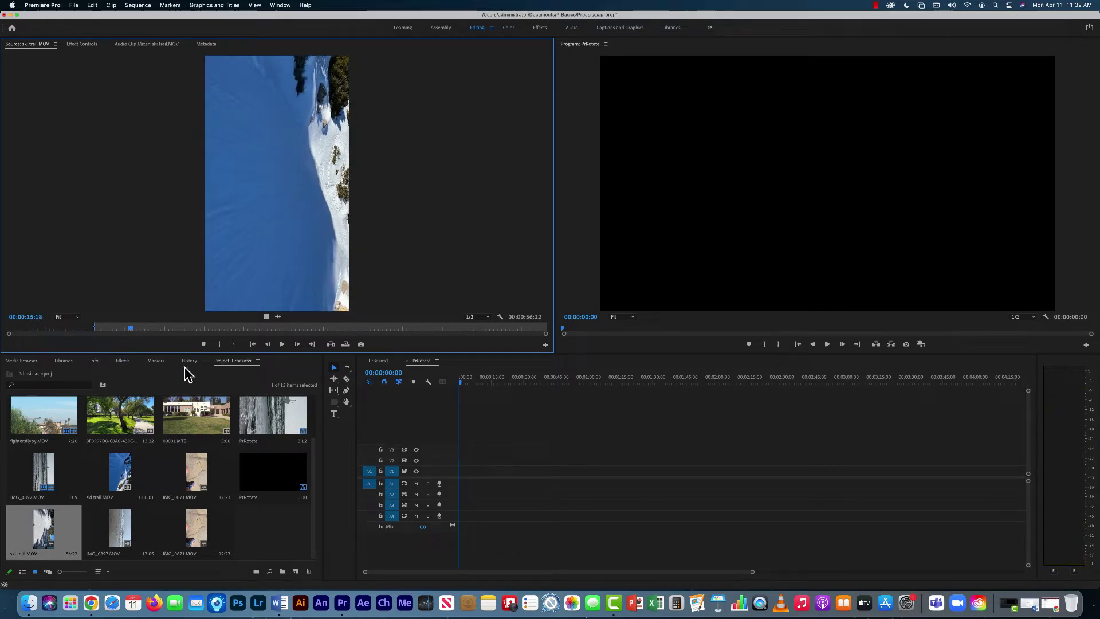
{"action": "left_click", "coordinate": [234, 344]}
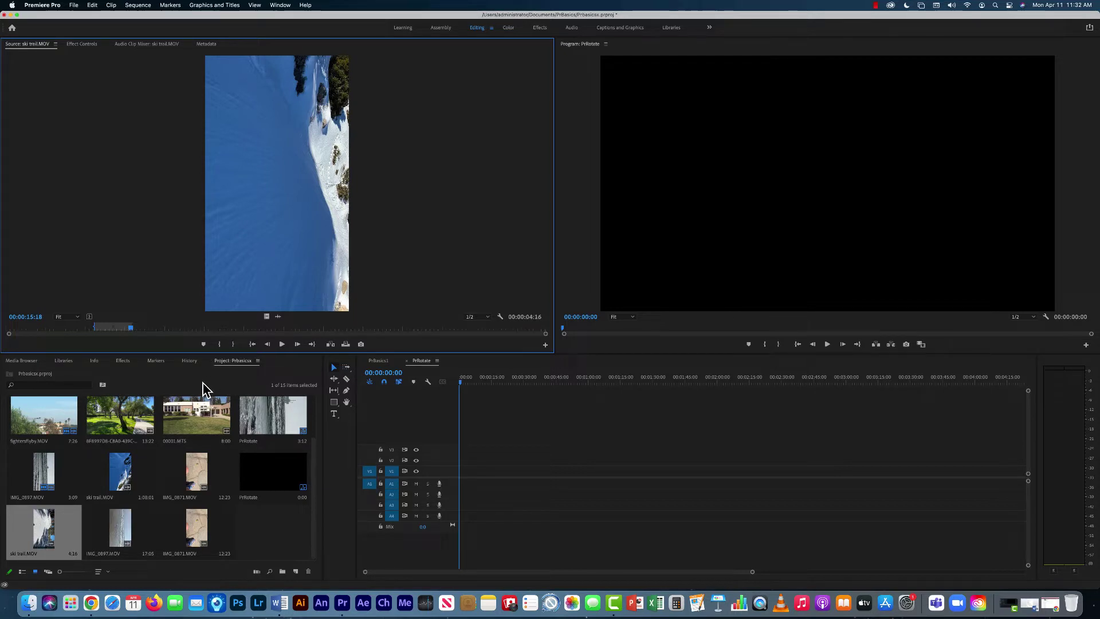
- Place the marked ski trail.MOV portion at the start of the PrRotate sequence on V1 and A1, keeping the existing sequence settings
{"action": "left_click_drag", "start_coordinate": [235, 154], "coordinate": [439, 481]}
{"action": "left_click_drag", "start_coordinate": [305, 226], "coordinate": [452, 481]}
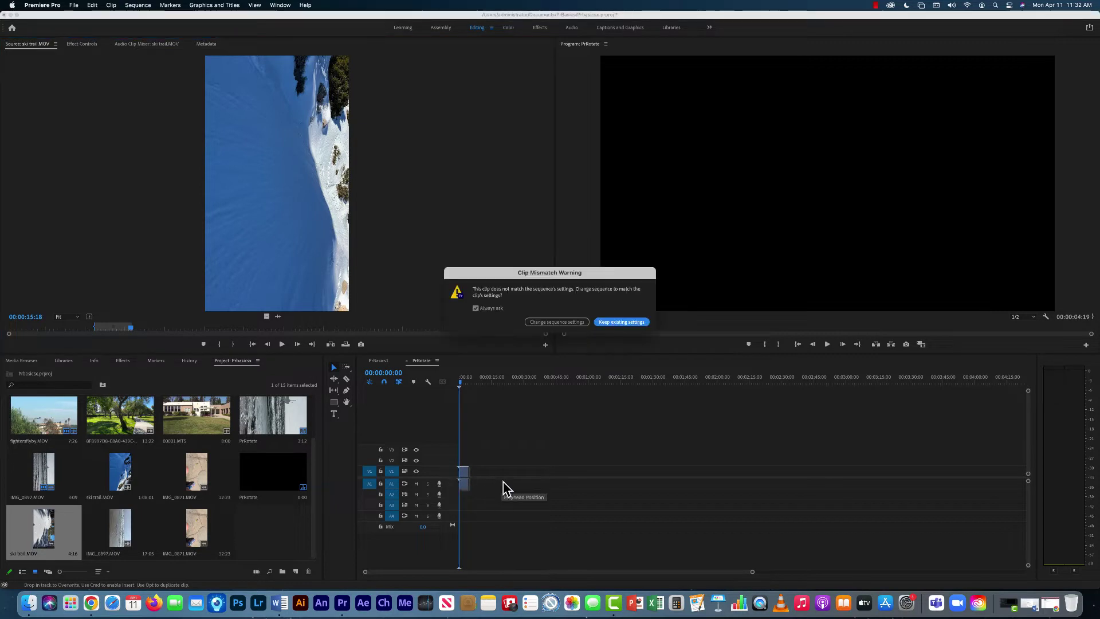
{"action": "left_click", "coordinate": [620, 323]}
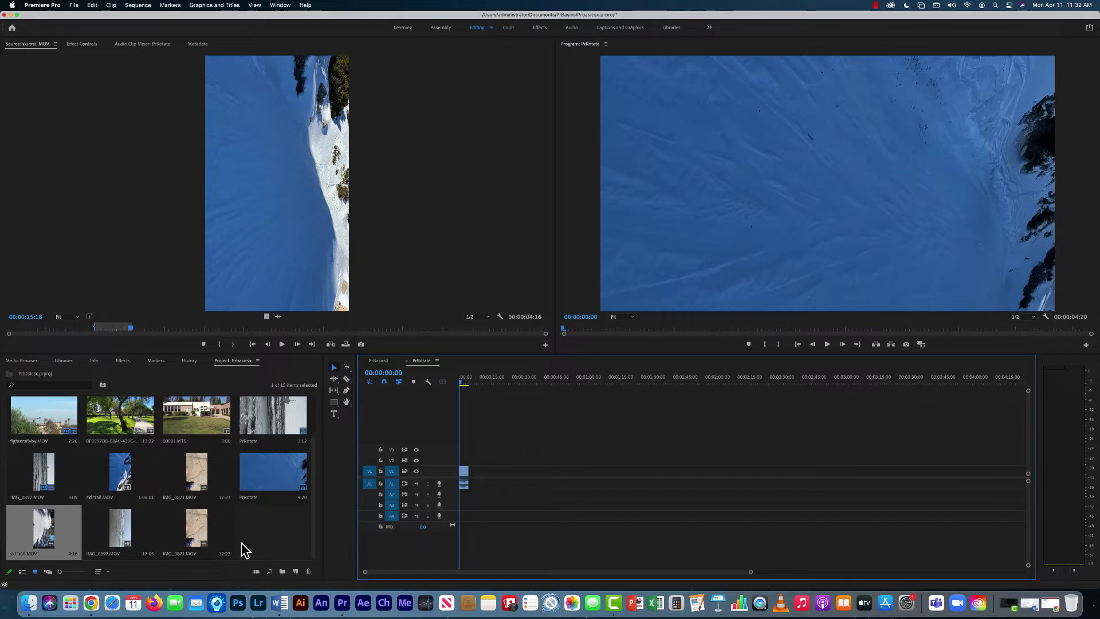
- Mark IMG_0897.MOV from 00:00:12:02 to 00:00:16:07 in the Source Monitor and place that portion directly after the ski trail clip in the sequence
{"action": "left_click", "coordinate": [121, 526]}
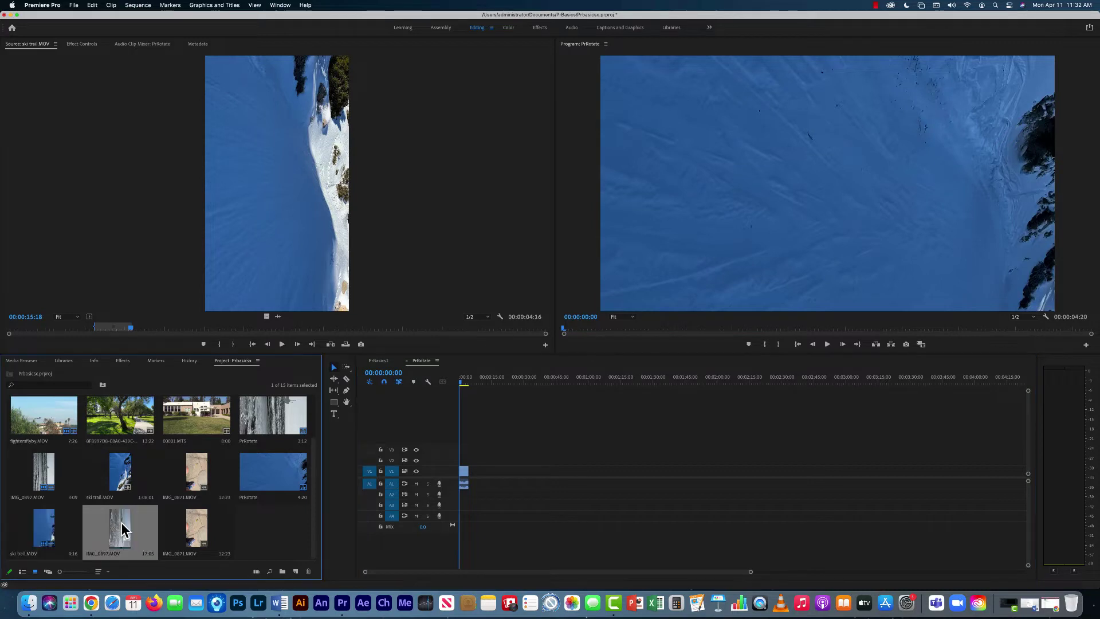
{"action": "double_click", "coordinate": [121, 526]}
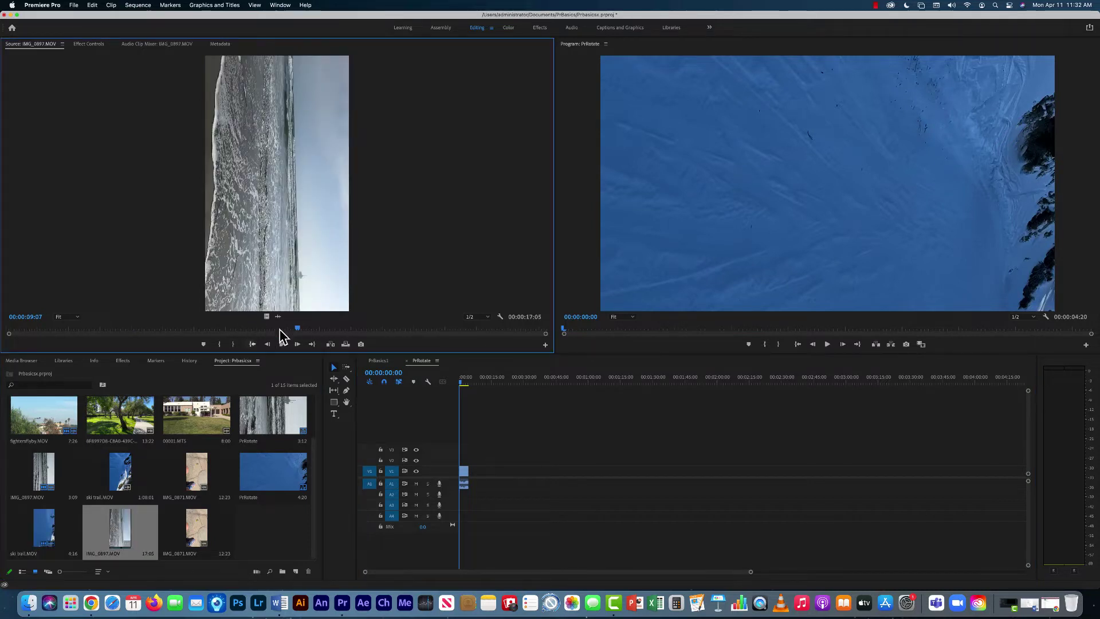
{"action": "left_click_drag", "start_coordinate": [298, 330], "coordinate": [10, 342]}
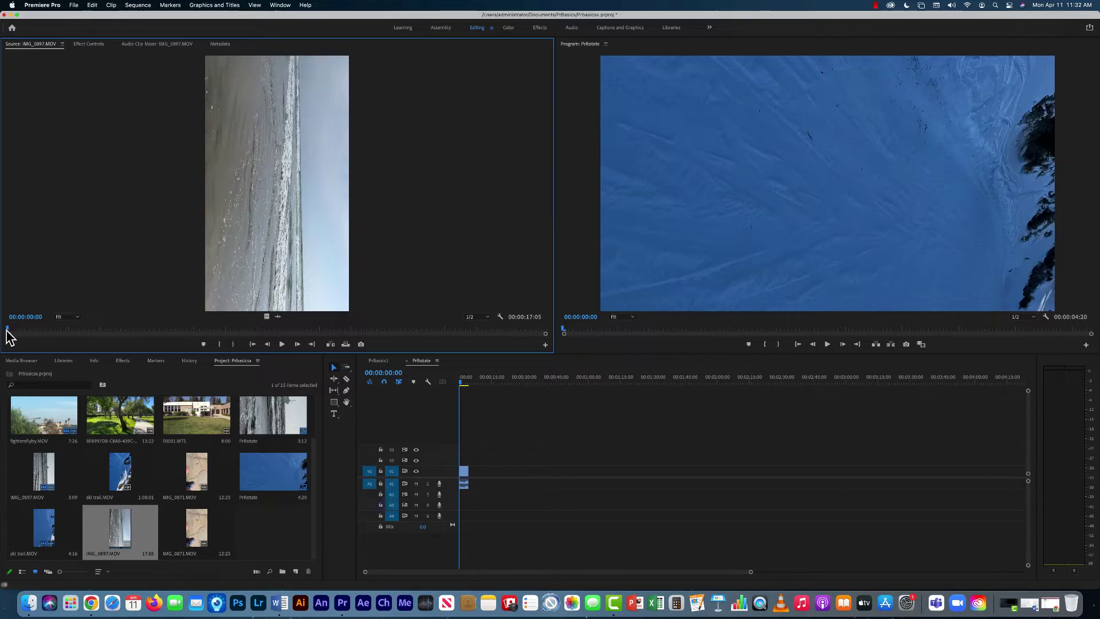
{"action": "left_click_drag", "start_coordinate": [12, 333], "coordinate": [387, 340]}
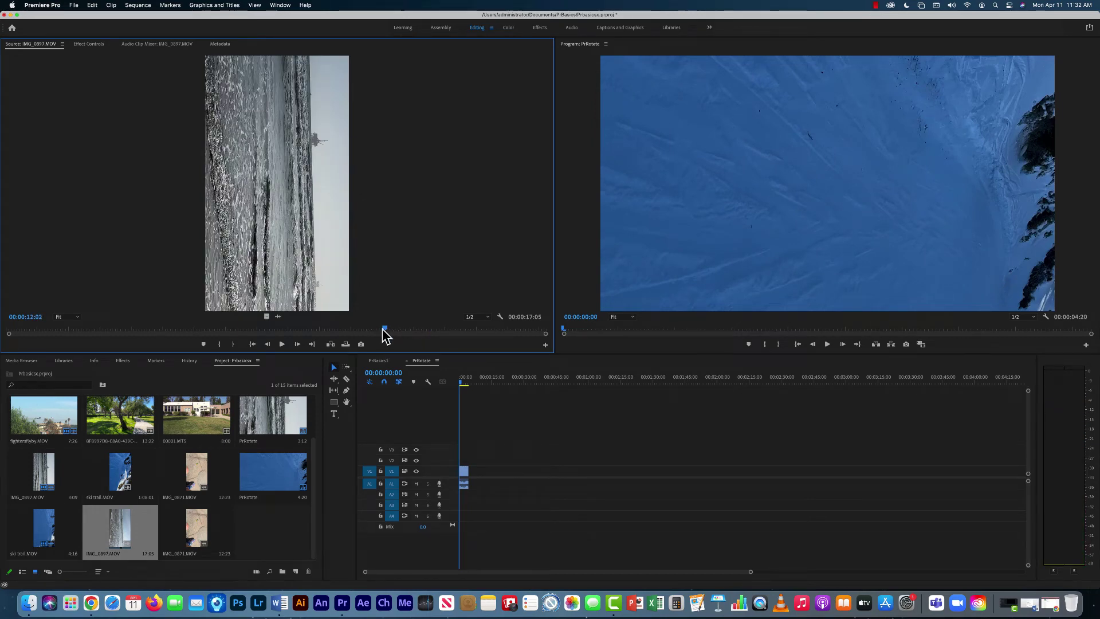
{"action": "left_click", "coordinate": [220, 344]}
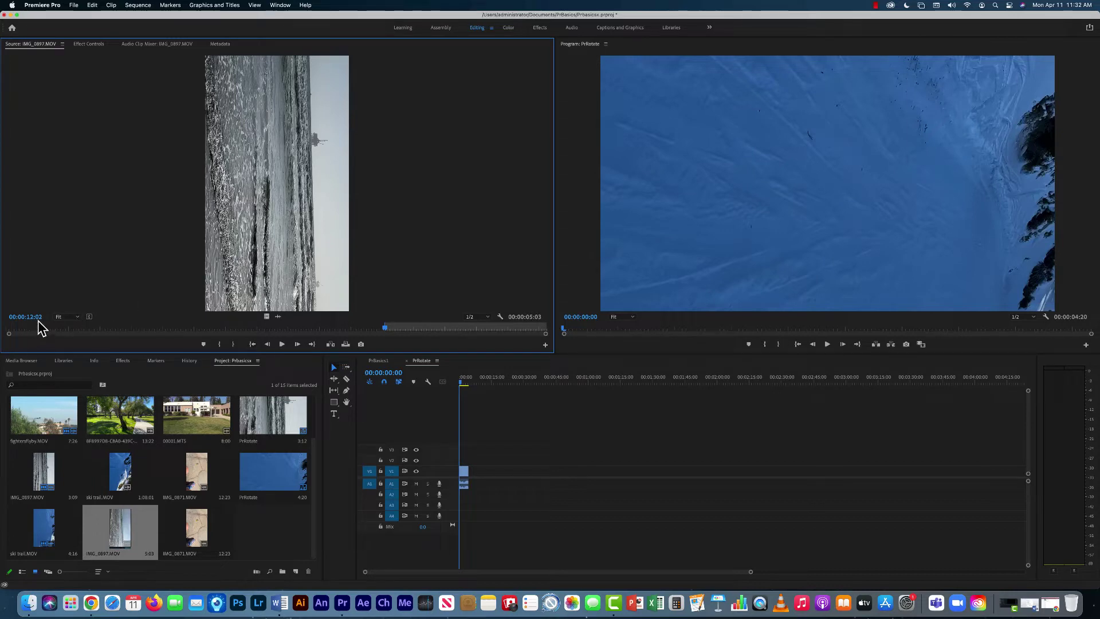
{"action": "left_click_drag", "start_coordinate": [384, 328], "coordinate": [515, 338]}
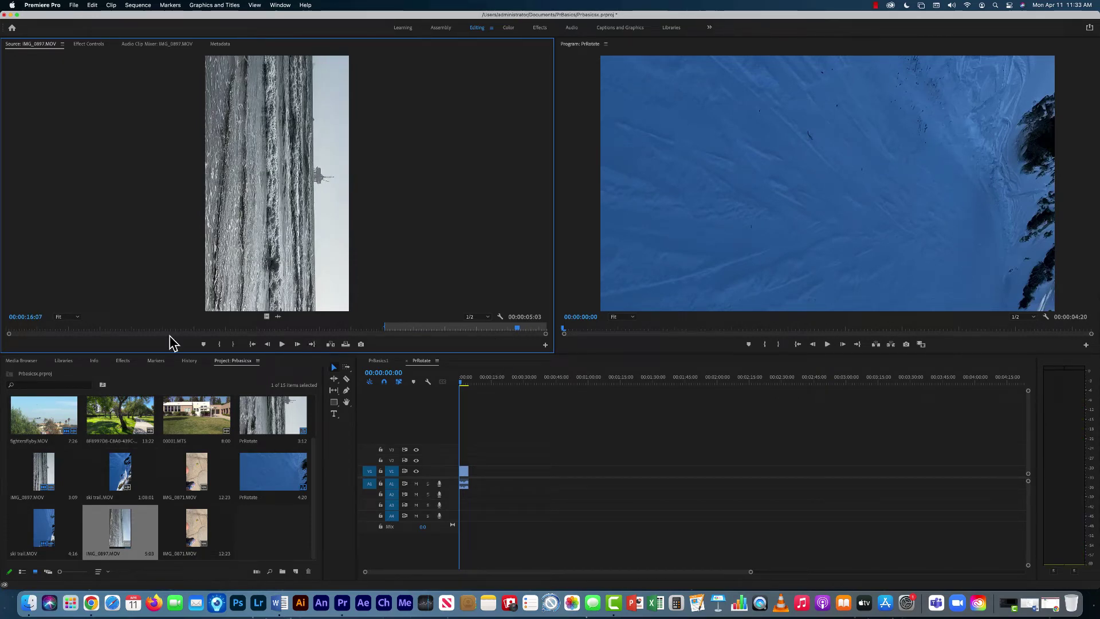
{"action": "left_click", "coordinate": [232, 344]}
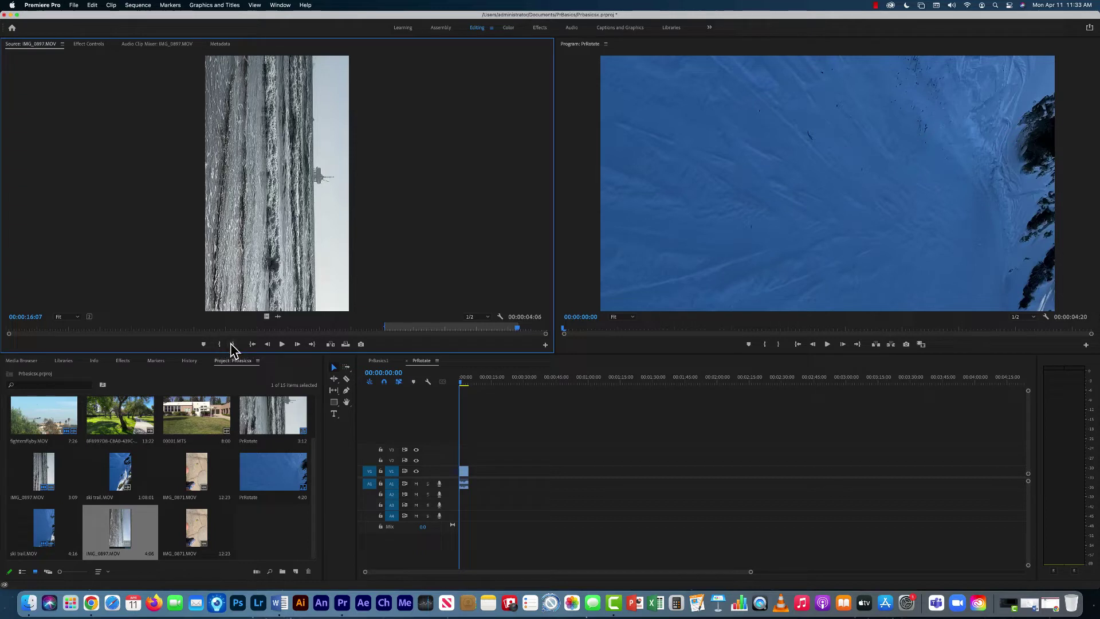
{"action": "left_click_drag", "start_coordinate": [265, 153], "coordinate": [516, 499]}
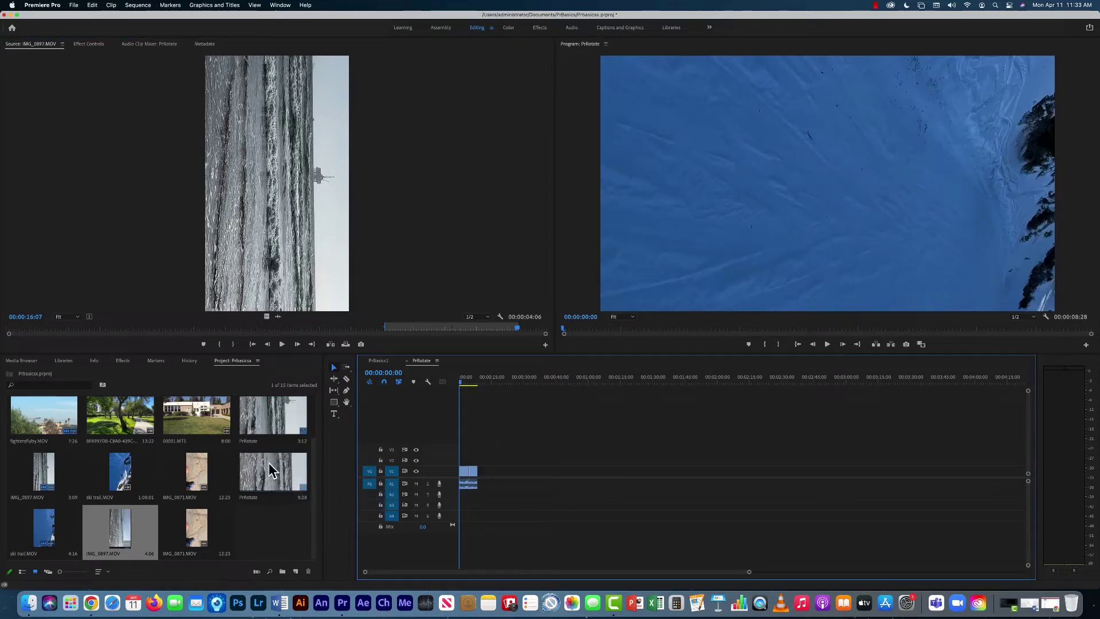
- Mark IMG_0871.MOV from 00:00:05:14 to 00:00:10:23 in the Source Monitor and place that portion directly after the IMG_0897.MOV clip in the sequence
{"action": "left_click", "coordinate": [194, 530]}
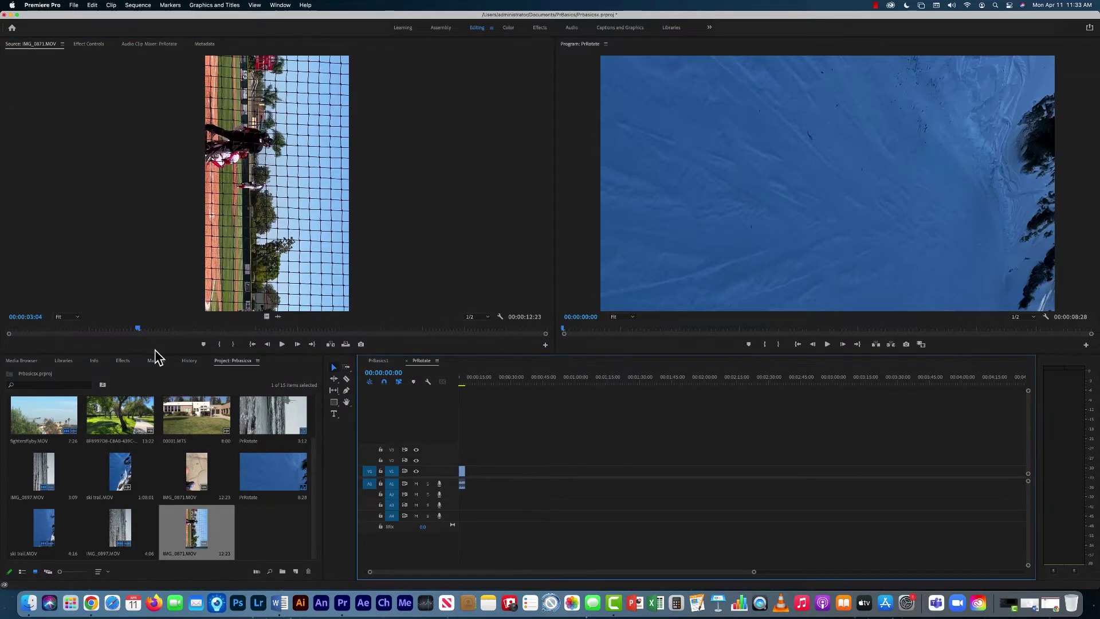
{"action": "left_click_drag", "start_coordinate": [138, 327], "coordinate": [240, 372]}
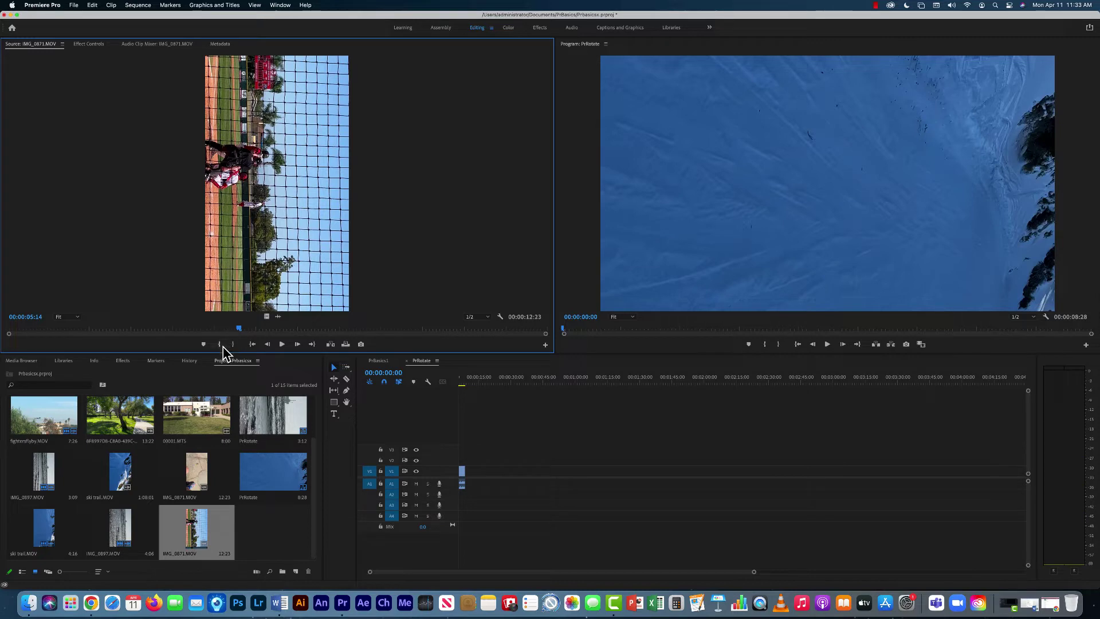
{"action": "left_click", "coordinate": [220, 345]}
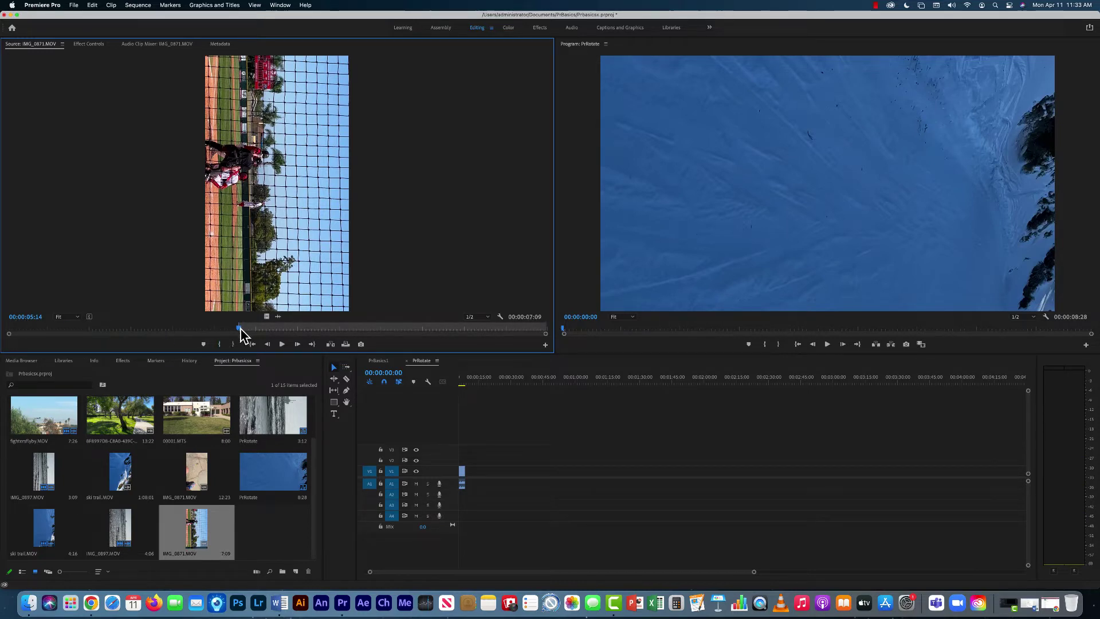
{"action": "left_click_drag", "start_coordinate": [240, 329], "coordinate": [465, 347]}
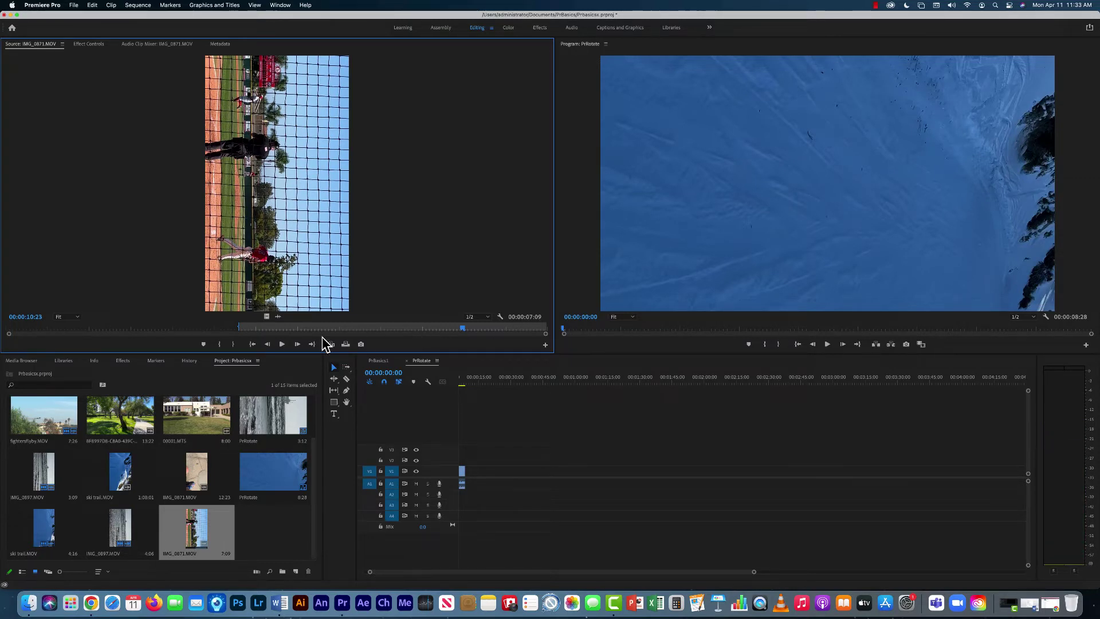
{"action": "left_click", "coordinate": [232, 344]}
{"action": "left_click_drag", "start_coordinate": [284, 194], "coordinate": [467, 478]}
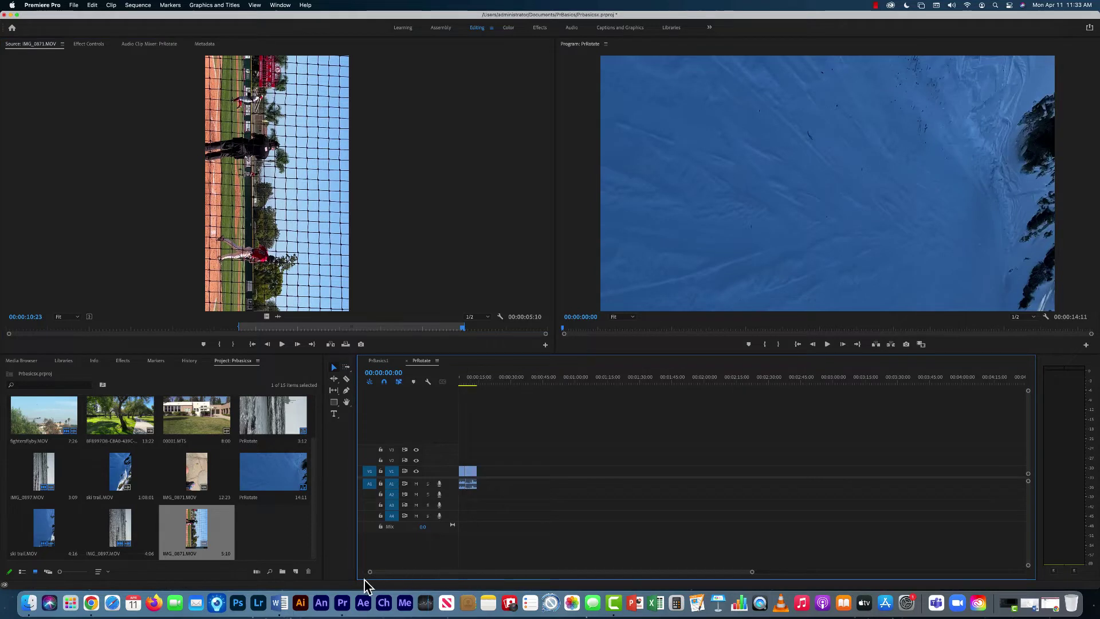
- Play the start of the assembled PrRotate sequence and park the playhead at about 00:00:02:01 over the ski trail clip
{"action": "left_click_drag", "start_coordinate": [410, 572], "coordinate": [395, 573]}
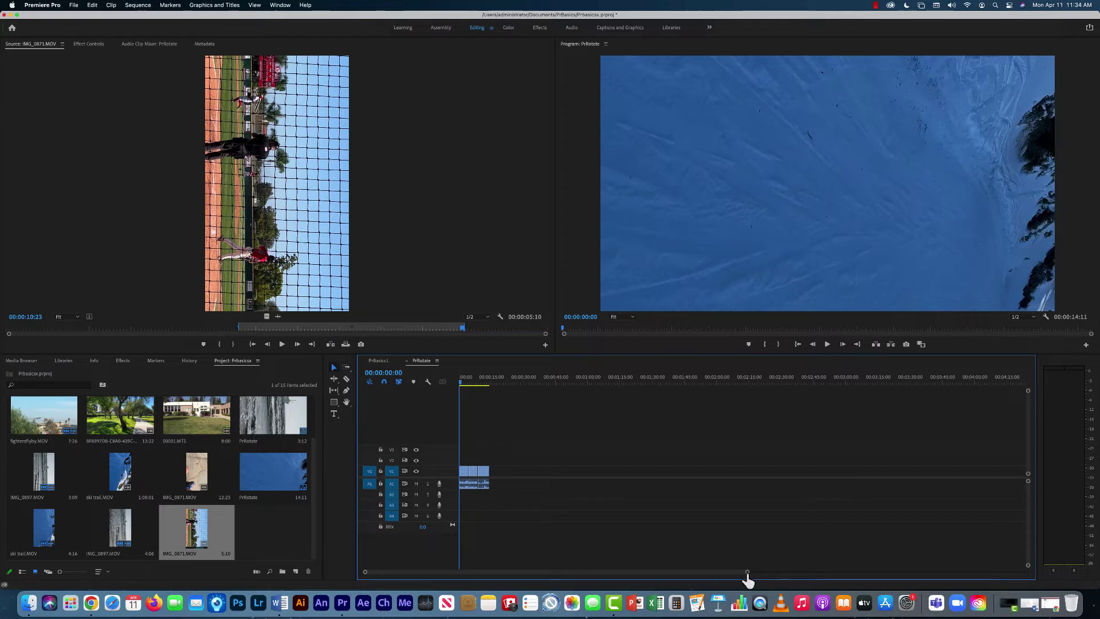
{"action": "left_click_drag", "start_coordinate": [747, 571], "coordinate": [621, 577]}
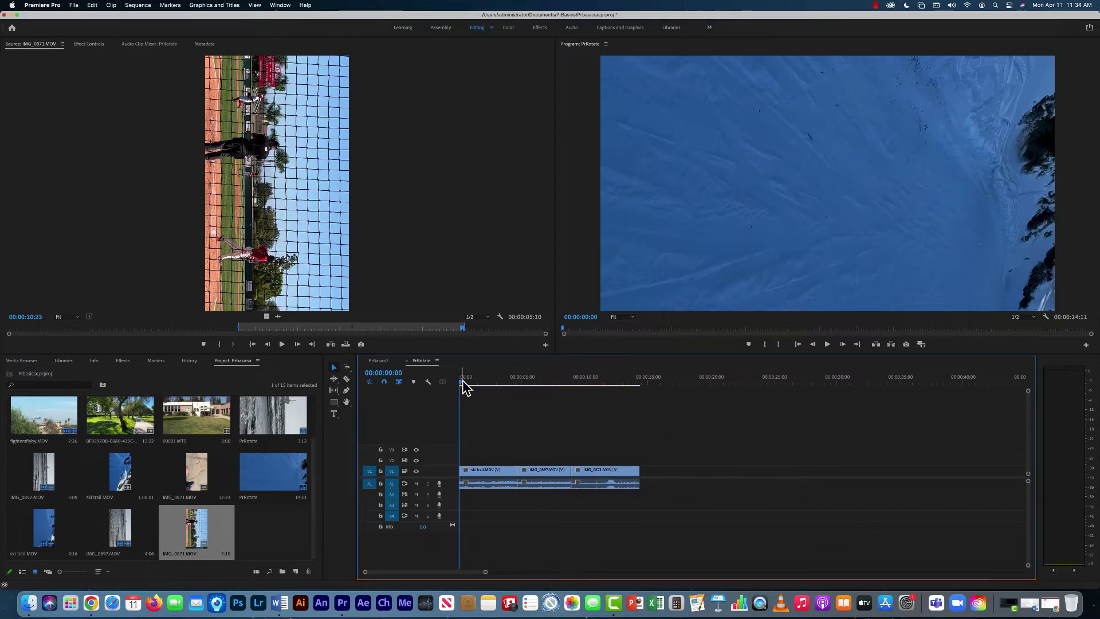
{"action": "key", "text": "space"}
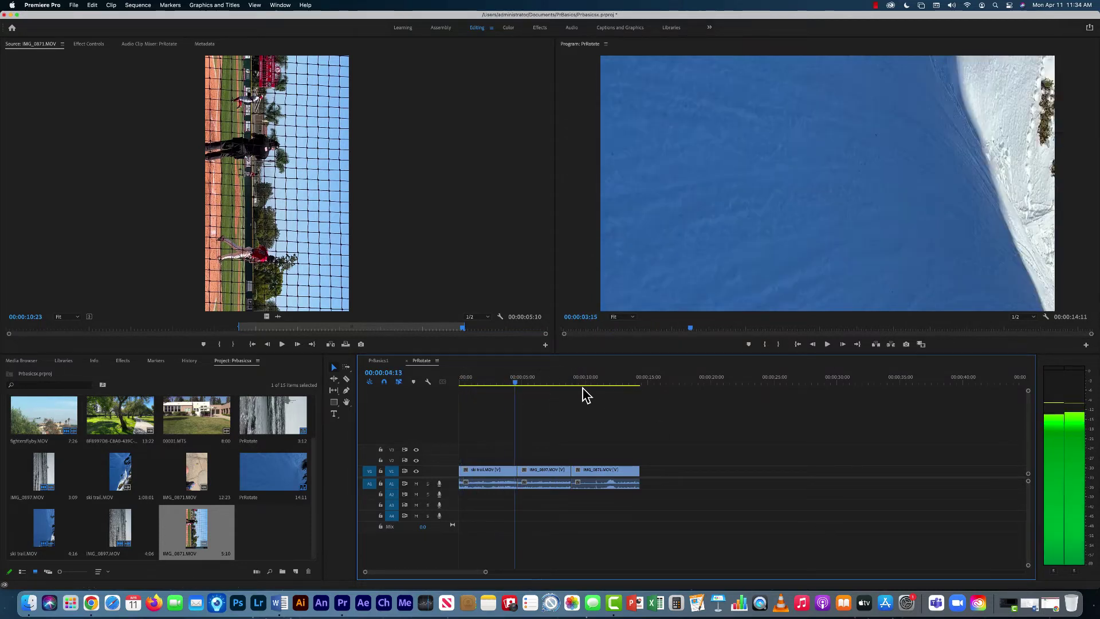
{"action": "left_click_drag", "start_coordinate": [585, 395], "coordinate": [483, 409]}
{"action": "left_click", "coordinate": [484, 382]}
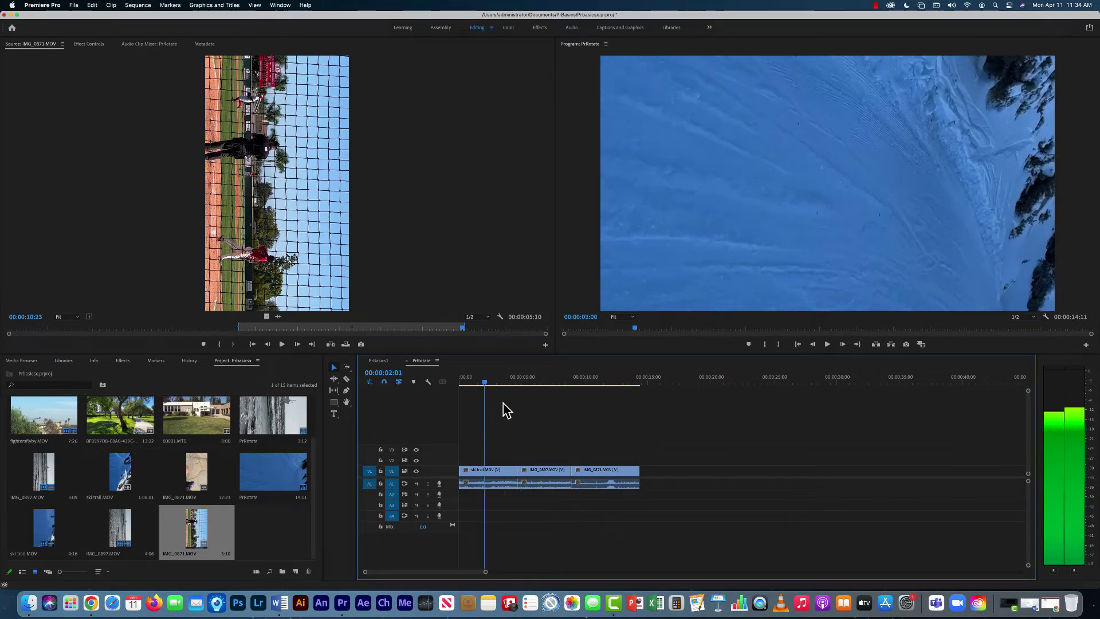
- Set the Motion rotation of the ski trail.MOV clip in the sequence to -90°
{"action": "left_click", "coordinate": [494, 473]}
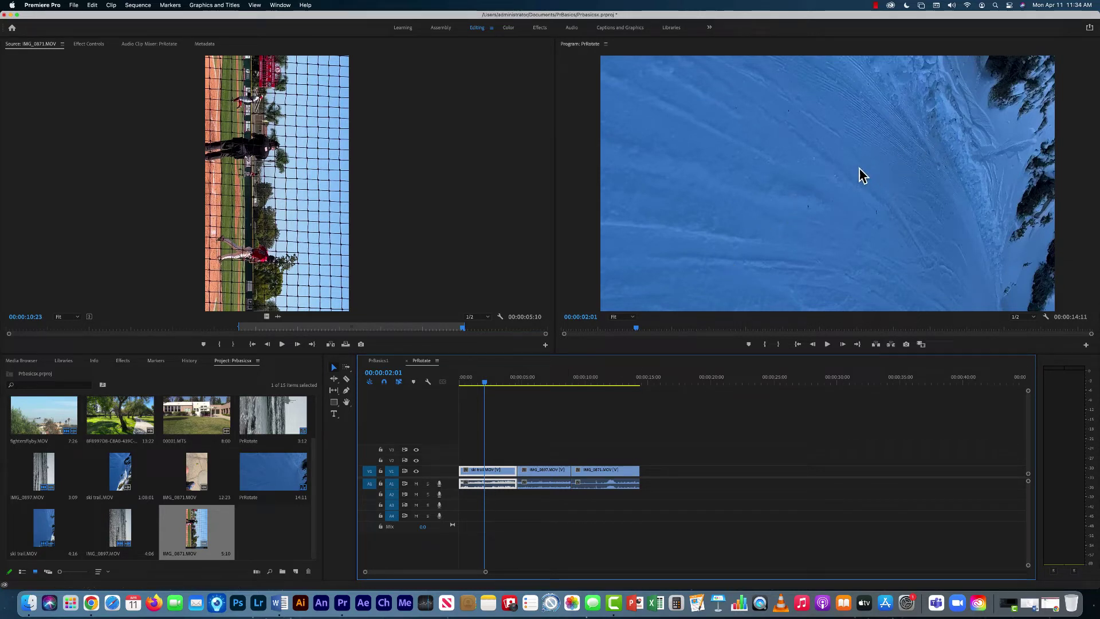
{"action": "left_click", "coordinate": [90, 44]}
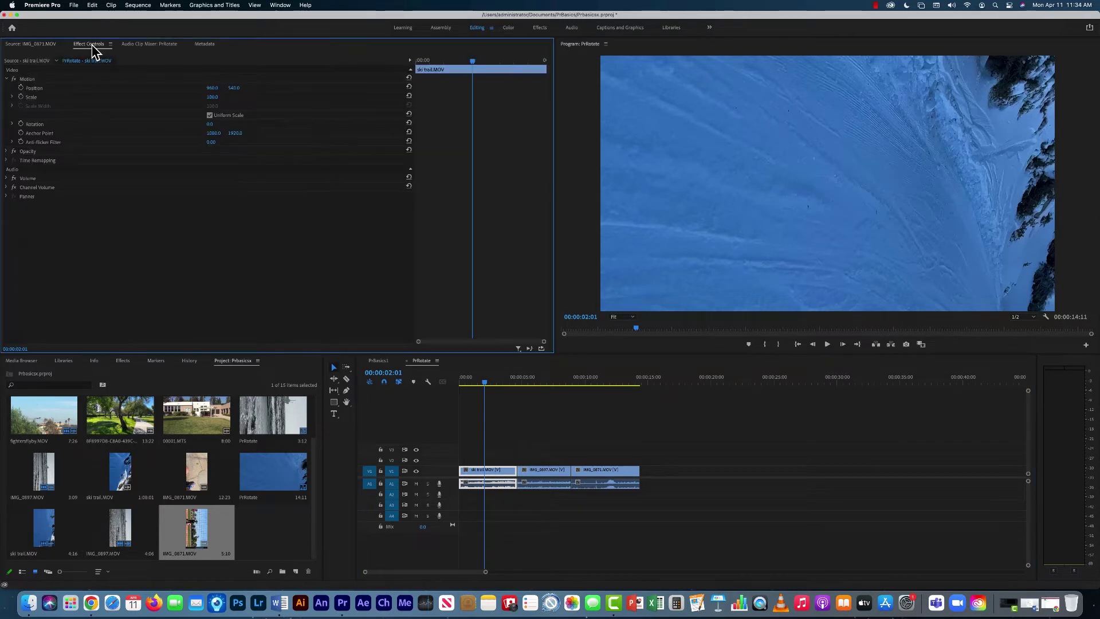
{"action": "left_click", "coordinate": [7, 80]}
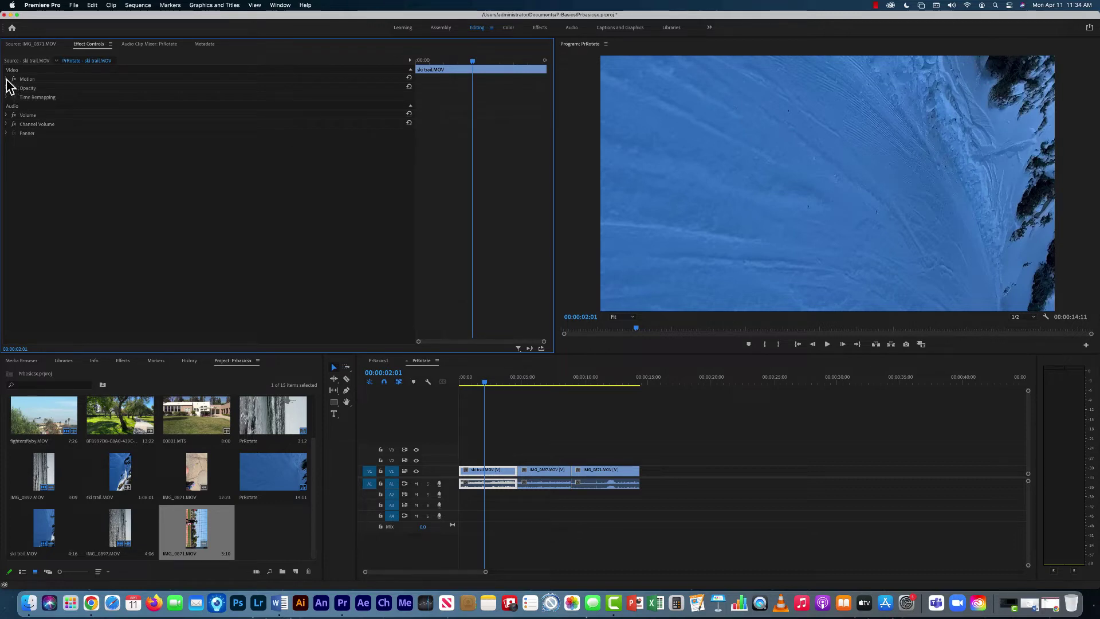
{"action": "left_click", "coordinate": [6, 79]}
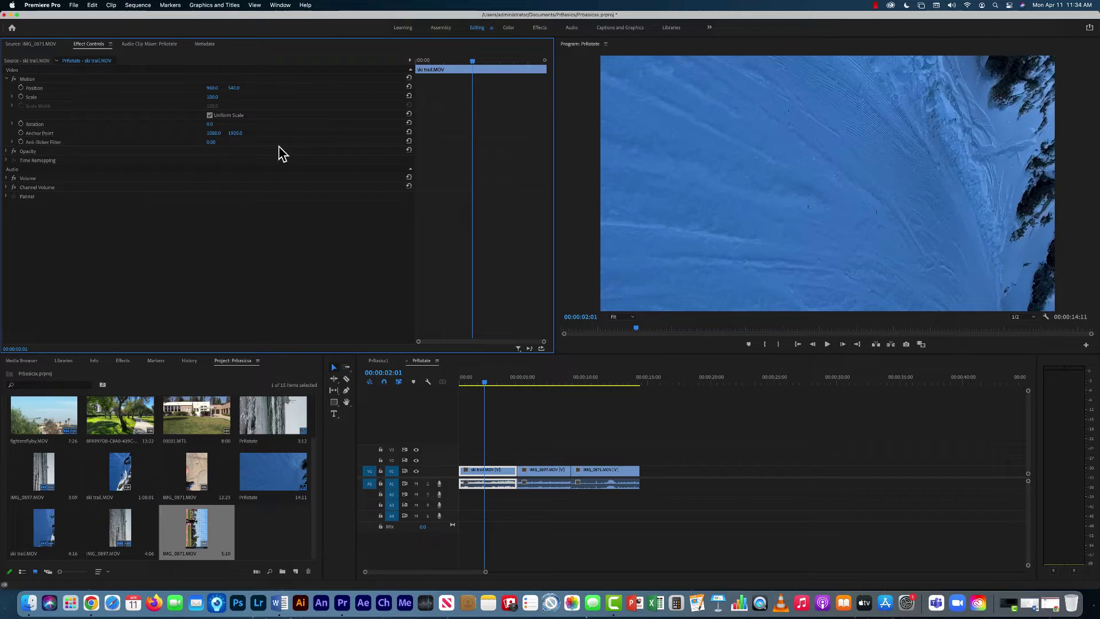
{"action": "left_click", "coordinate": [211, 124]}
{"action": "left_click", "coordinate": [204, 133]}
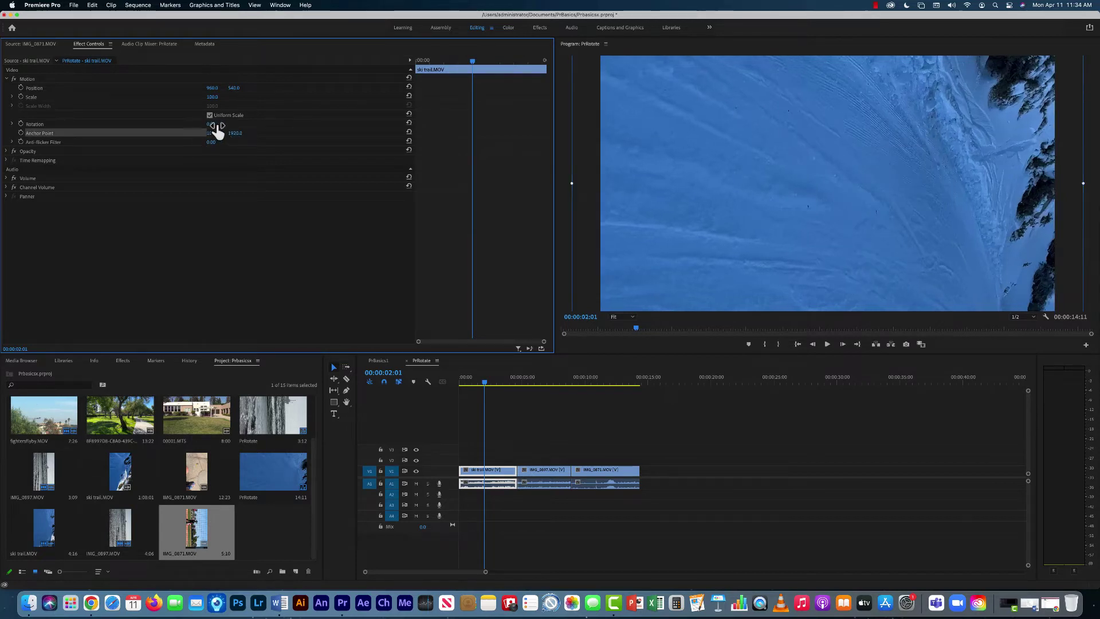
{"action": "left_click_drag", "start_coordinate": [210, 124], "coordinate": [156, 123]}
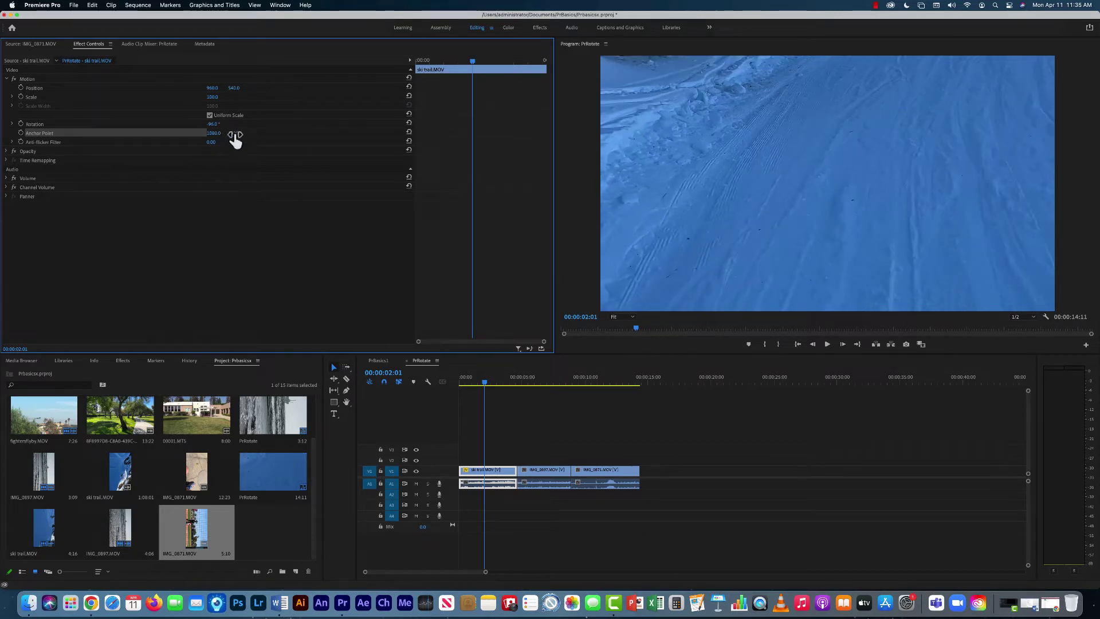
{"action": "left_click", "coordinate": [214, 123]}
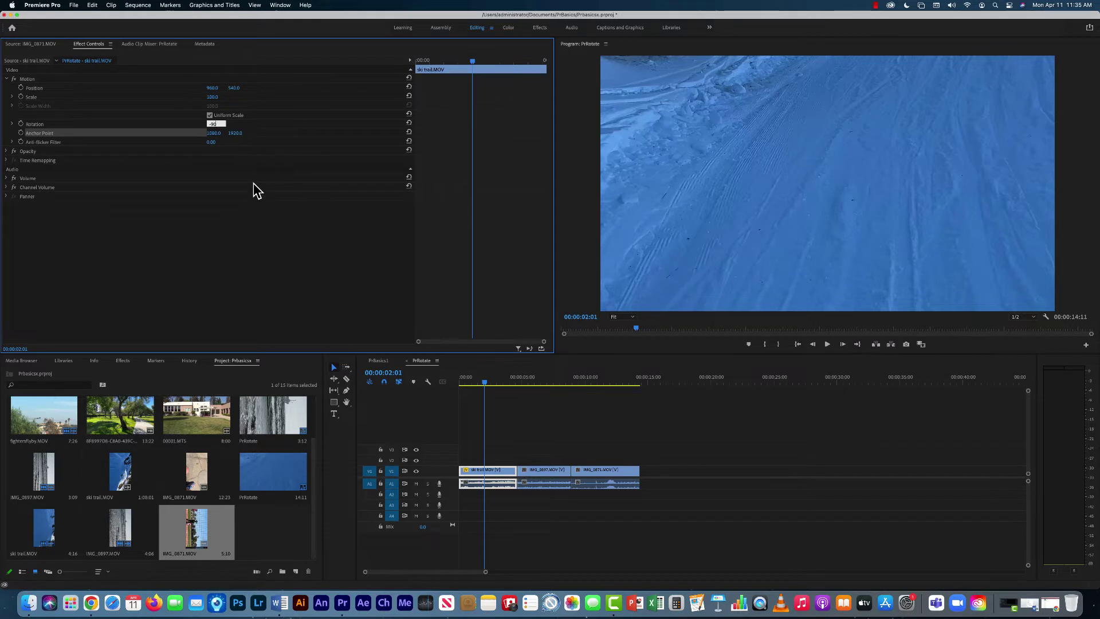
{"action": "key", "text": "Return"}
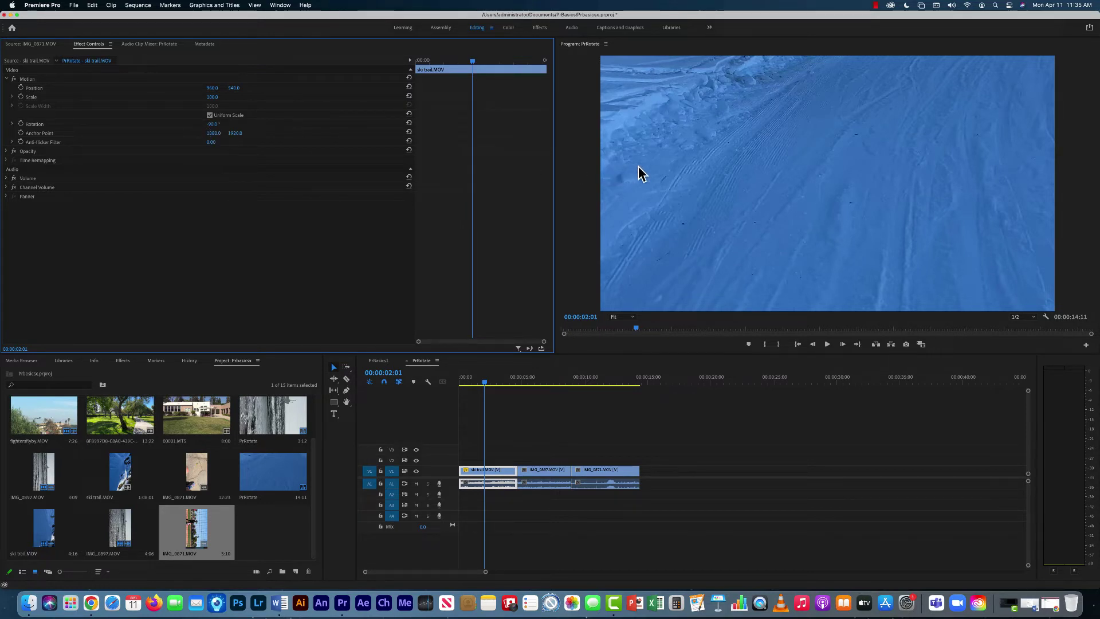
- Move the playhead over the IMG_0897.MOV clip in the sequence and set its Motion rotation to -90°
{"action": "left_click", "coordinate": [485, 383]}
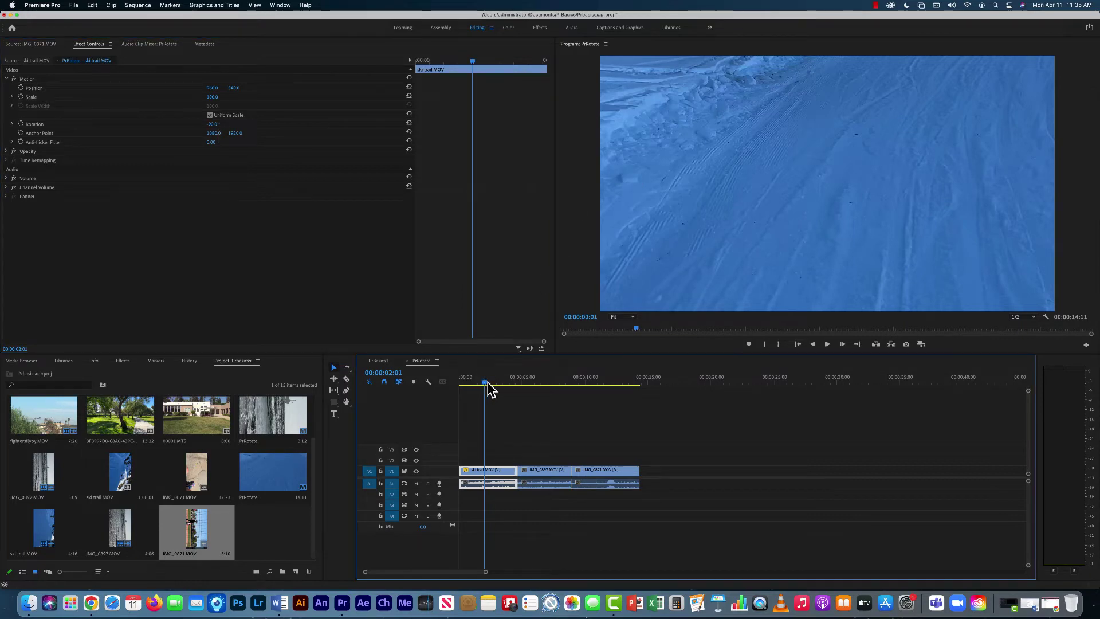
{"action": "left_click_drag", "start_coordinate": [488, 382], "coordinate": [539, 395]}
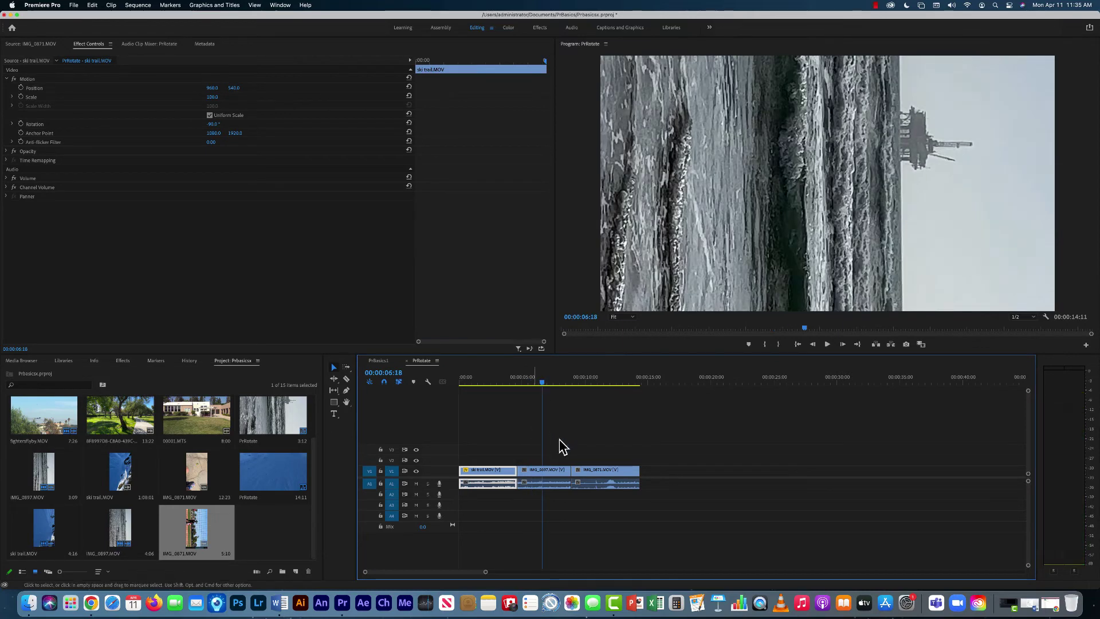
{"action": "left_click", "coordinate": [555, 471]}
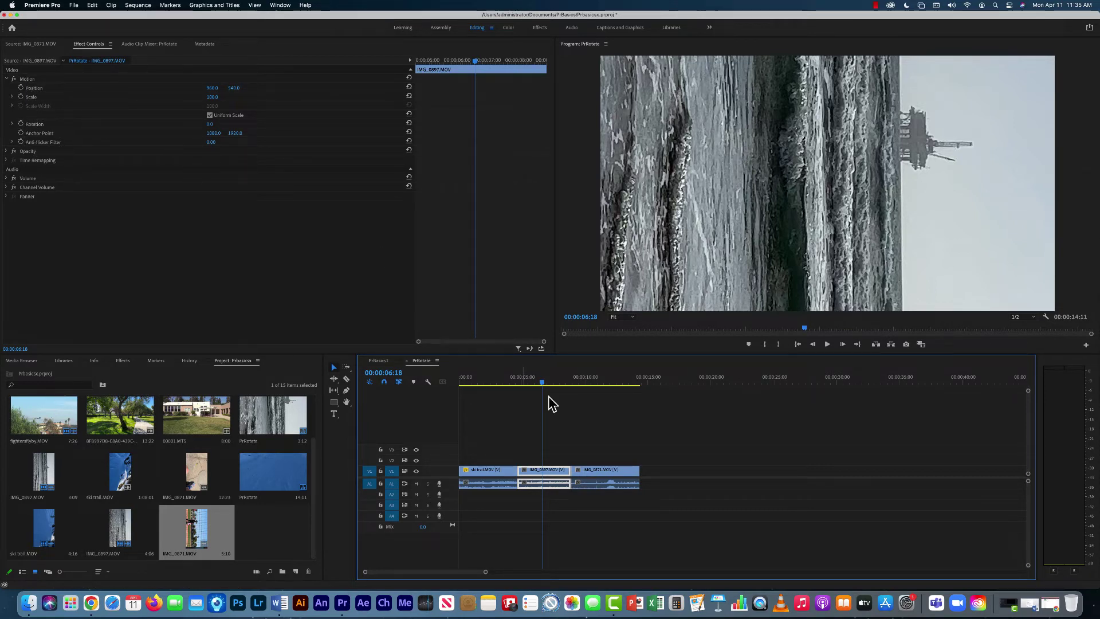
{"action": "left_click", "coordinate": [215, 124]}
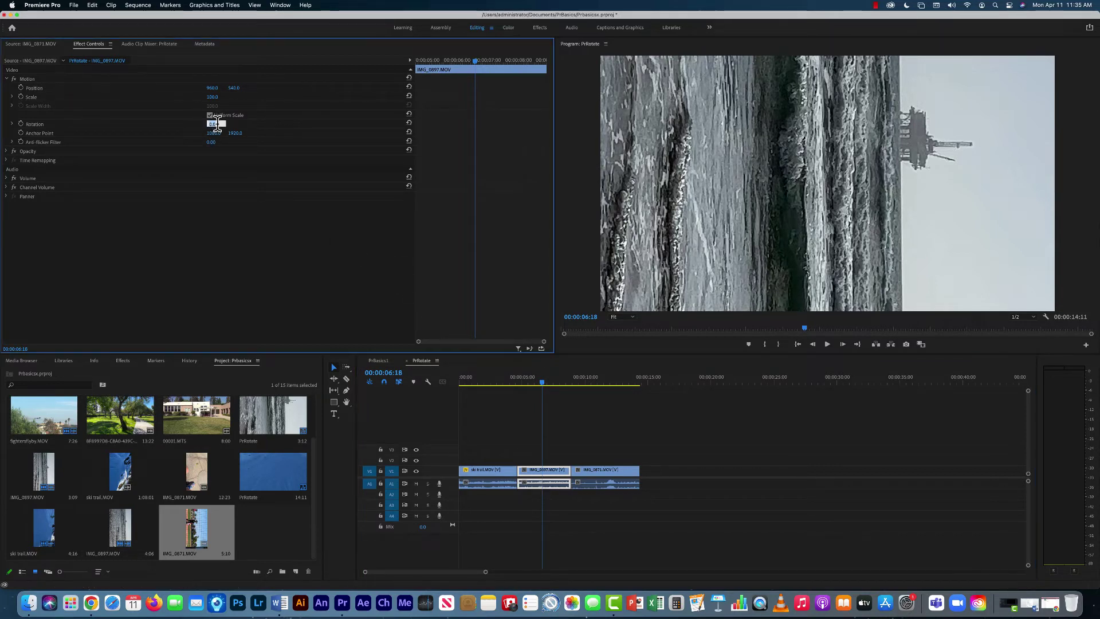
{"action": "key", "text": "BackSpace"}
{"action": "key", "text": "Return"}
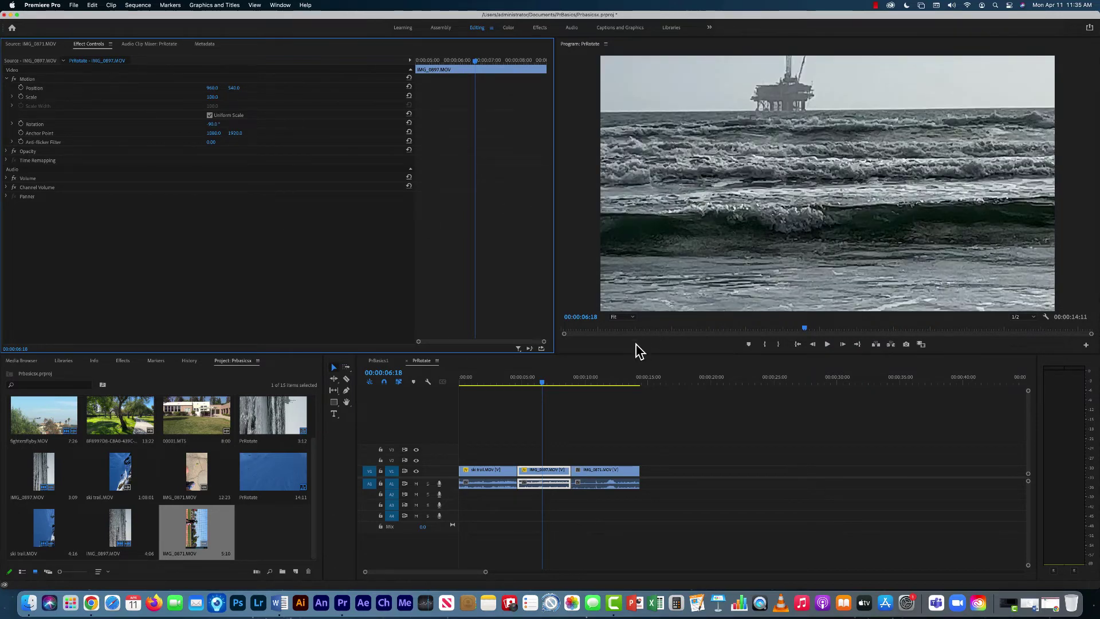
- Move the playhead over the IMG_0871.MOV clip in the sequence and set its Motion rotation to -90°
{"action": "mouse_move", "coordinate": [545, 382]}
{"action": "left_mouse_down"}
{"action": "mouse_move", "coordinate": [571, 382]}
{"action": "mouse_move", "coordinate": [535, 395]}
{"action": "left_mouse_up"}
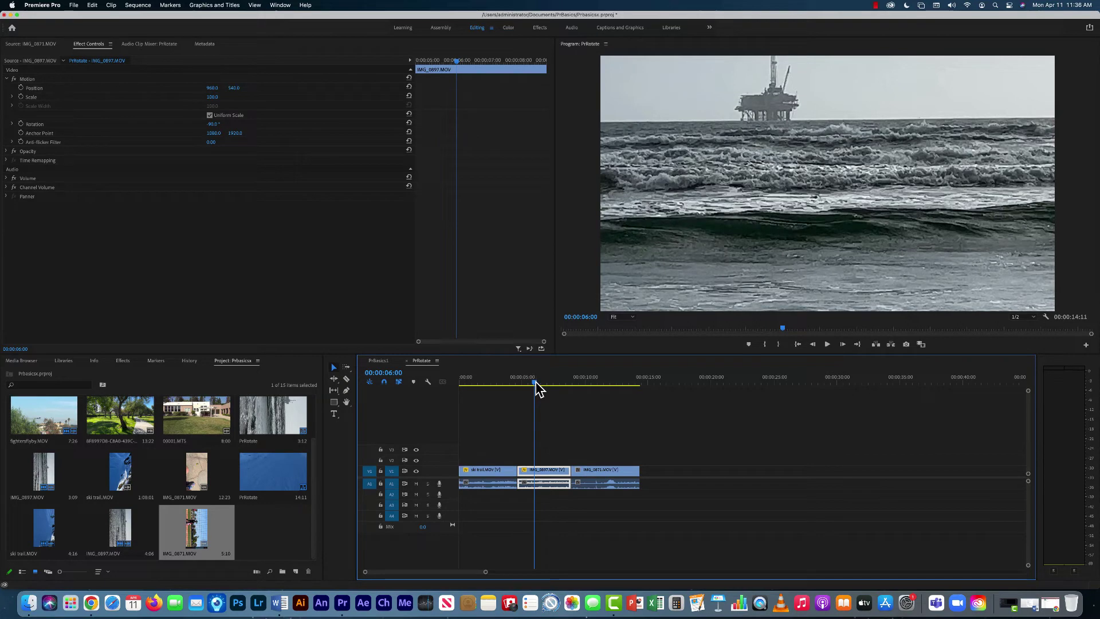
{"action": "left_click_drag", "start_coordinate": [537, 386], "coordinate": [600, 383]}
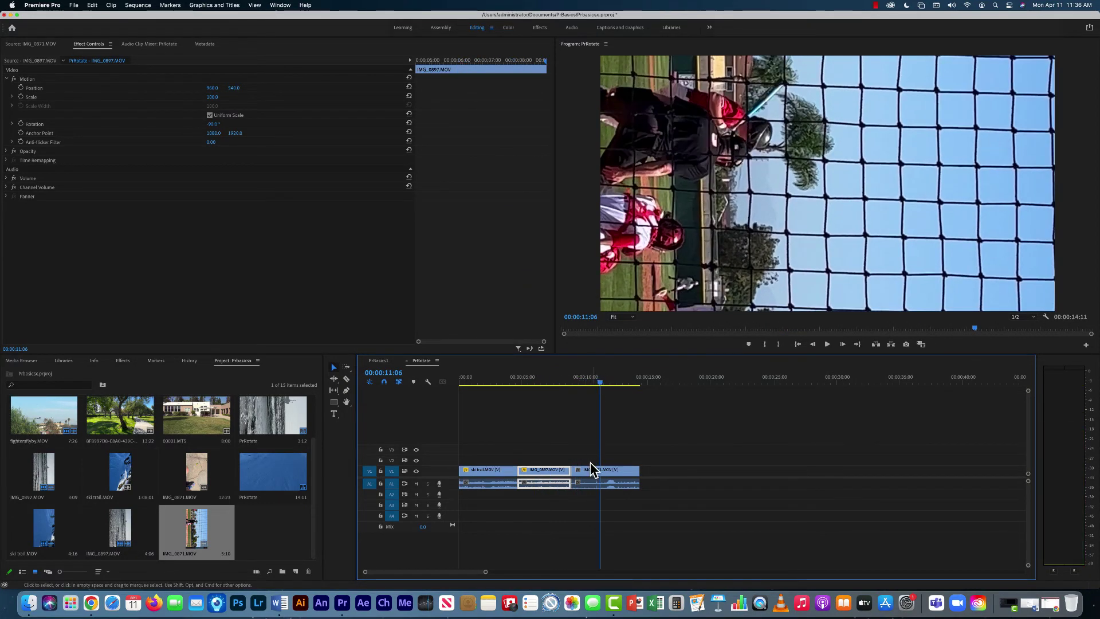
{"action": "left_click", "coordinate": [616, 476]}
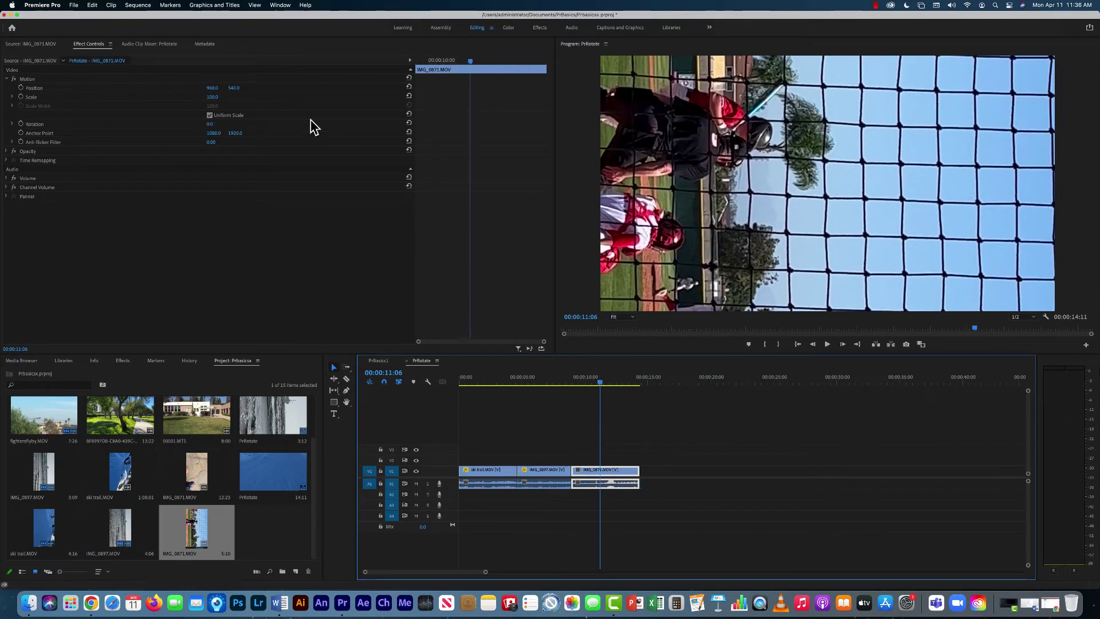
{"action": "left_click", "coordinate": [211, 123]}
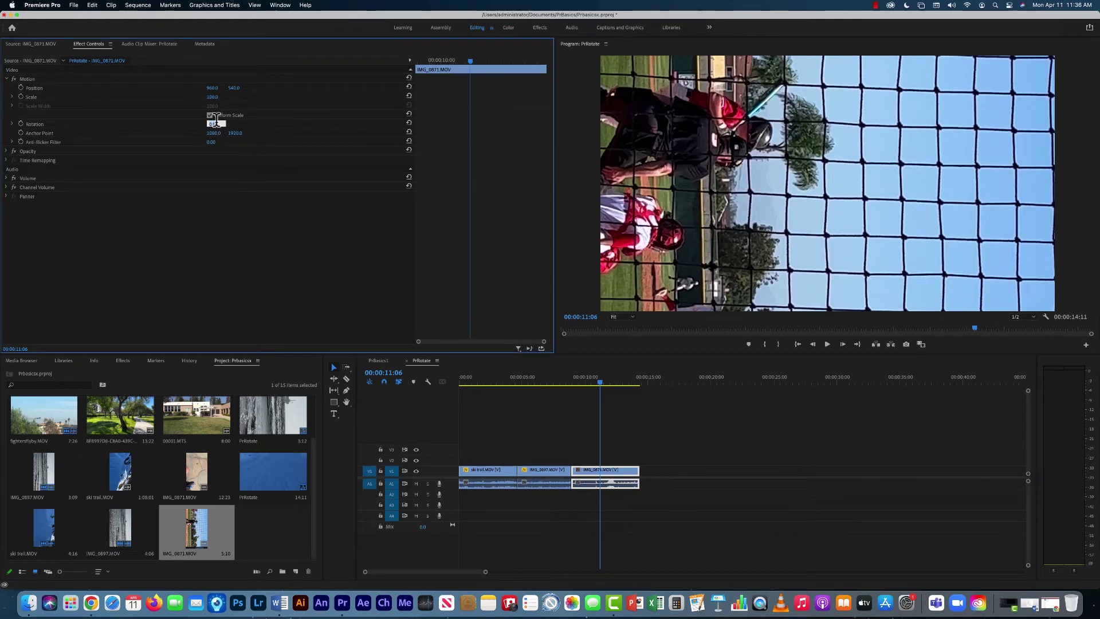
{"action": "type", "text": "-90"}
{"action": "key", "text": "Return"}
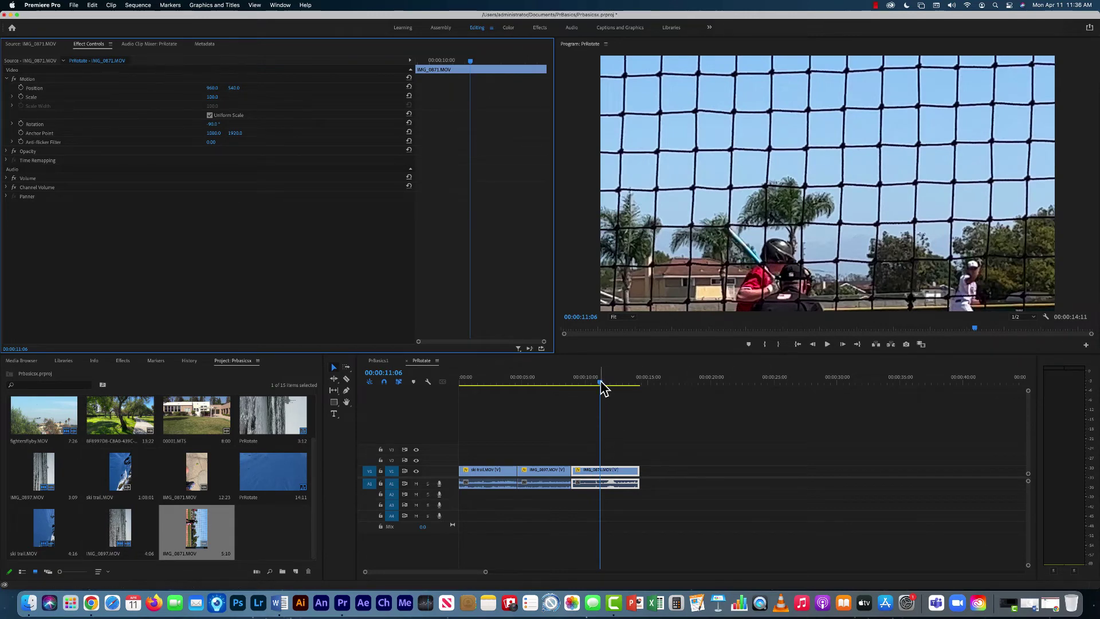
- Try Scale to Frame Size on the ski trail.MOV clip in the sequence and turn the option off again
{"action": "left_click_drag", "start_coordinate": [600, 380], "coordinate": [487, 439]}
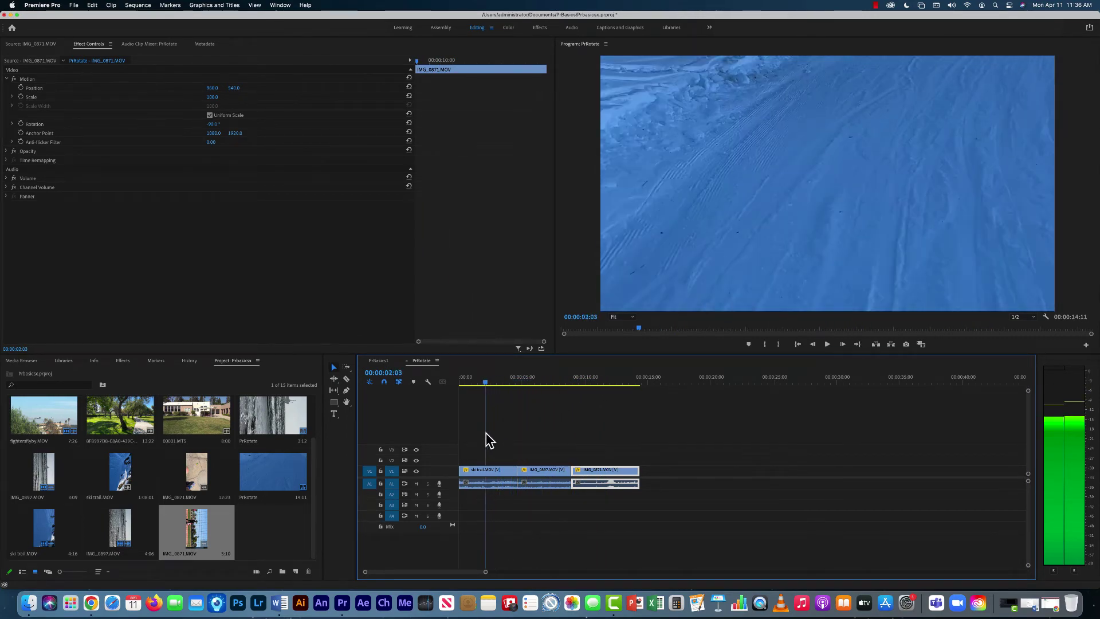
{"action": "left_click", "coordinate": [497, 475]}
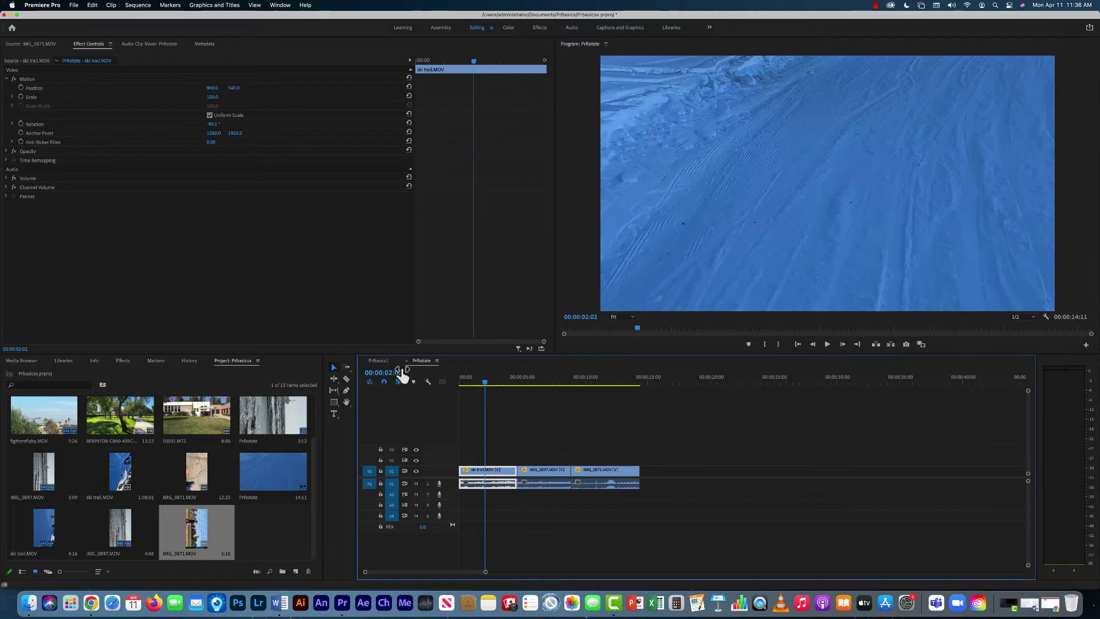
{"action": "right_click", "coordinate": [489, 471]}
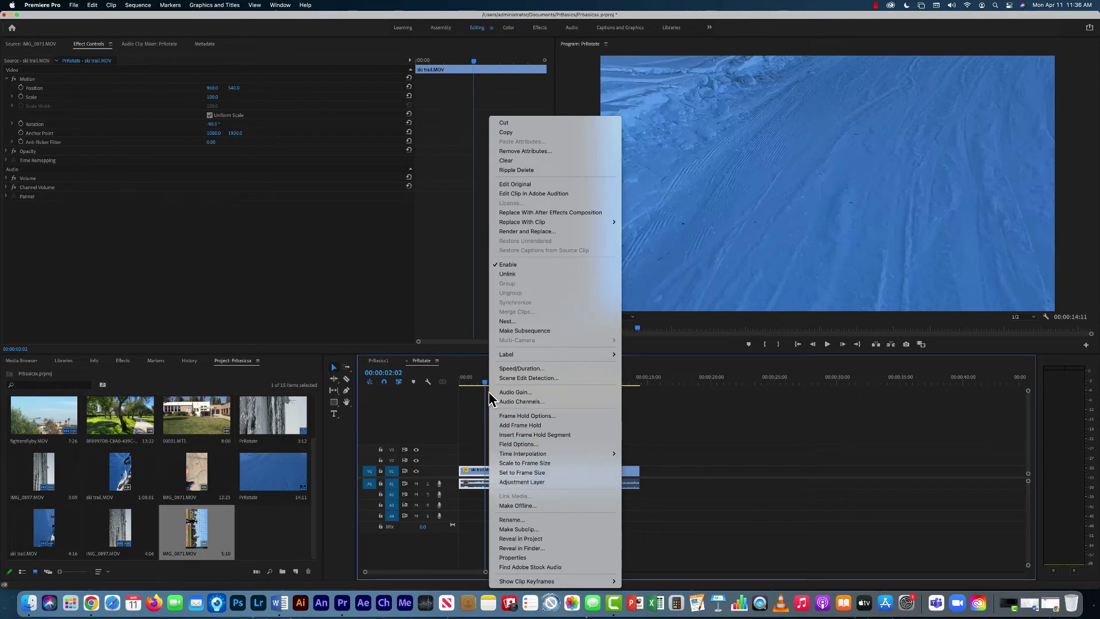
{"action": "left_click", "coordinate": [531, 463]}
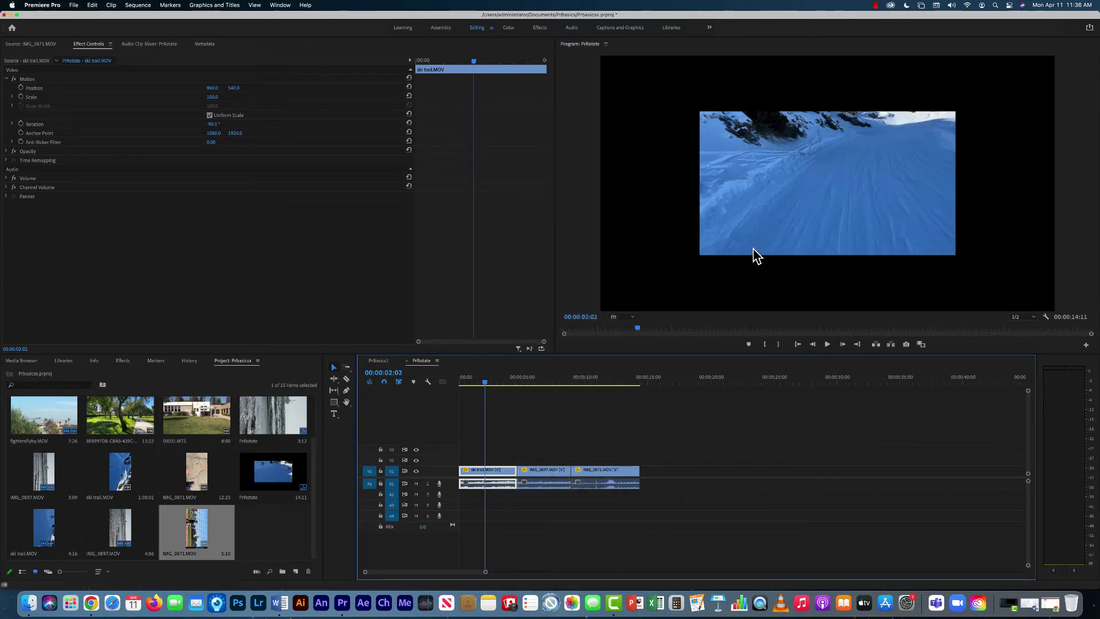
{"action": "right_click", "coordinate": [492, 471]}
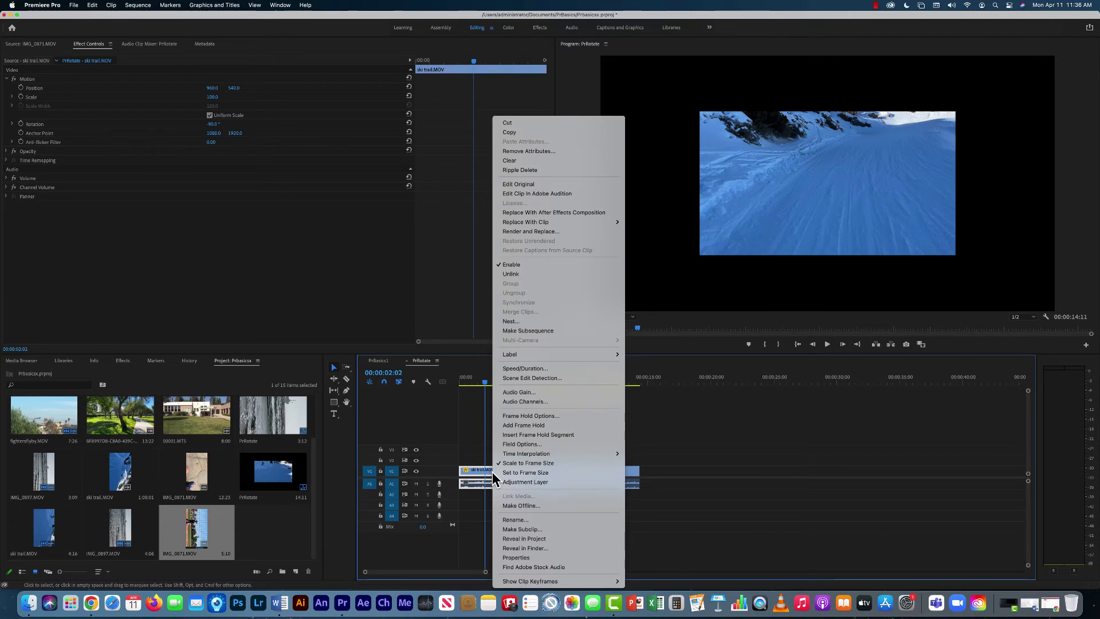
{"action": "left_click", "coordinate": [518, 463]}
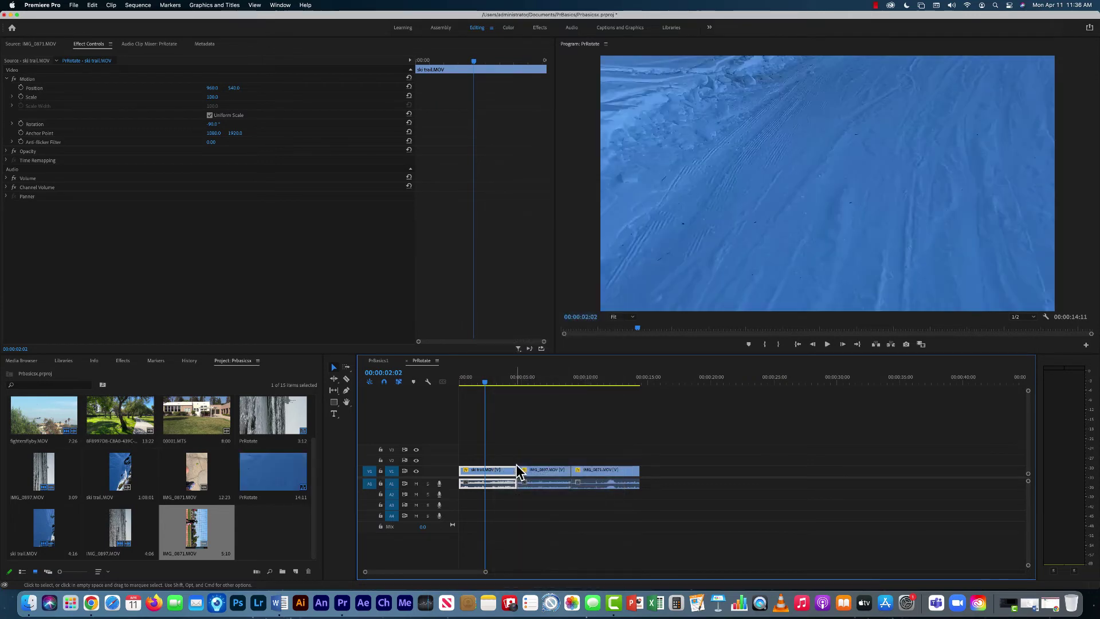
- Reduce the Motion scale of the ski trail.MOV clip to about 55%, keeping the frame filled
{"action": "mouse_move", "coordinate": [486, 382]}
{"action": "left_mouse_down"}
{"action": "mouse_move", "coordinate": [511, 379]}
{"action": "mouse_move", "coordinate": [474, 390]}
{"action": "mouse_move", "coordinate": [481, 384]}
{"action": "left_mouse_up"}
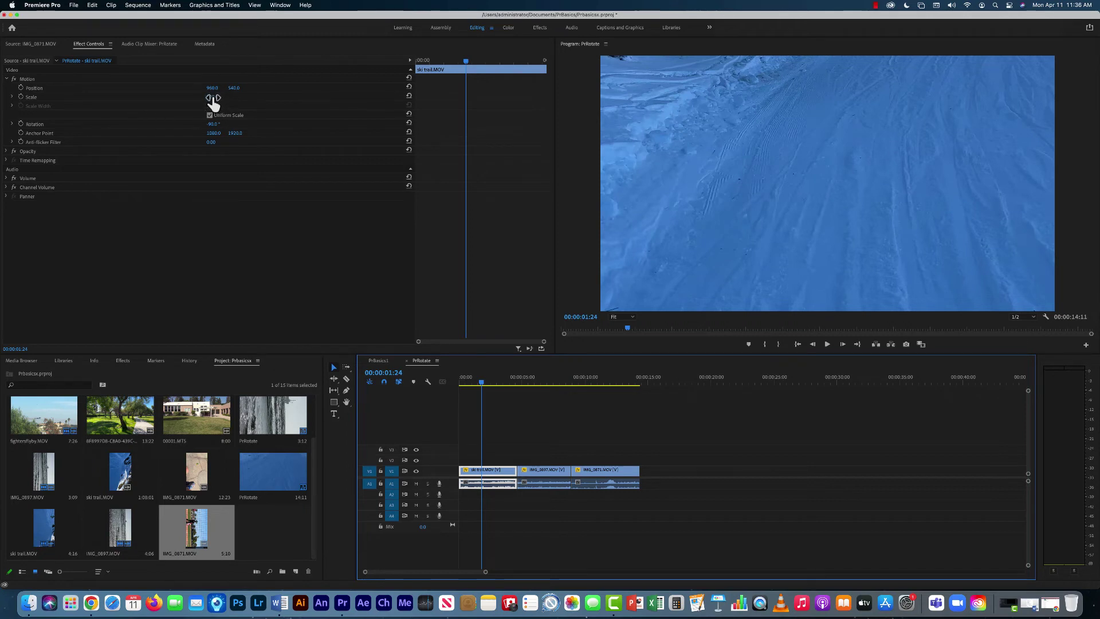
{"action": "mouse_move", "coordinate": [212, 98]}
{"action": "left_mouse_down"}
{"action": "mouse_move", "coordinate": [166, 97]}
{"action": "mouse_move", "coordinate": [221, 104]}
{"action": "left_mouse_up"}
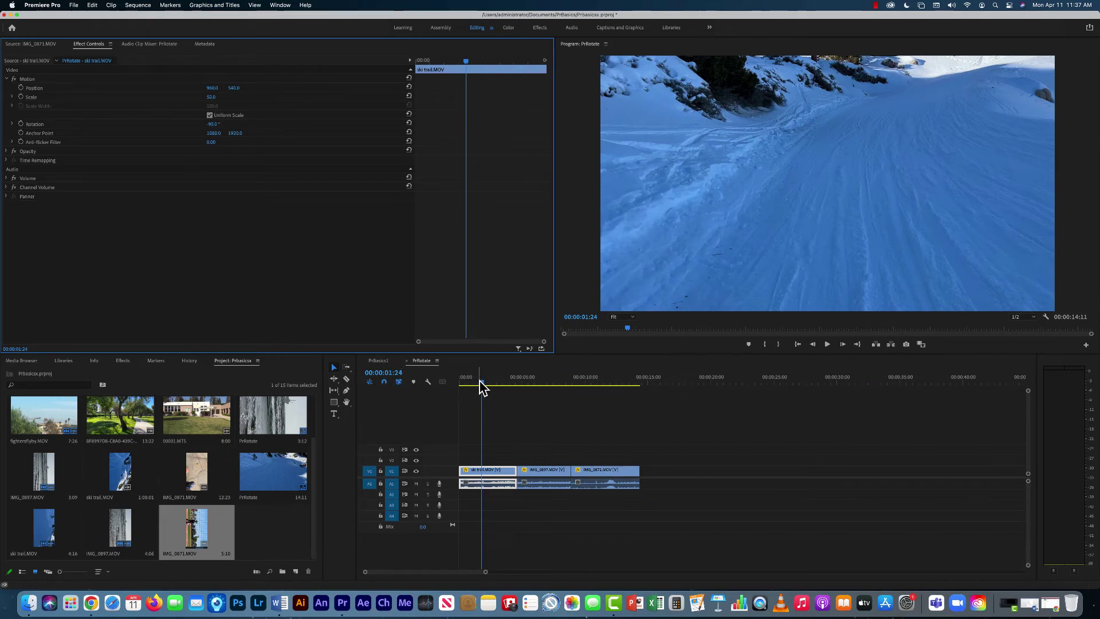
- Reduce the Motion scale of the IMG_0897.MOV clip in the sequence to about 53%, keeping the frame filled
{"action": "left_click_drag", "start_coordinate": [481, 383], "coordinate": [534, 383]}
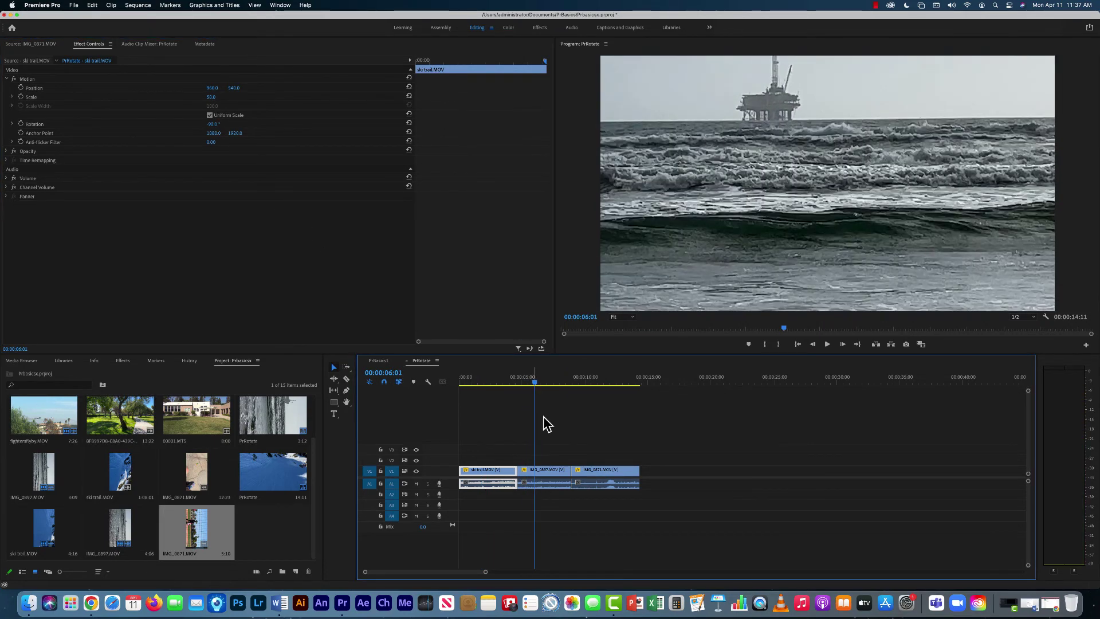
{"action": "left_click", "coordinate": [543, 475]}
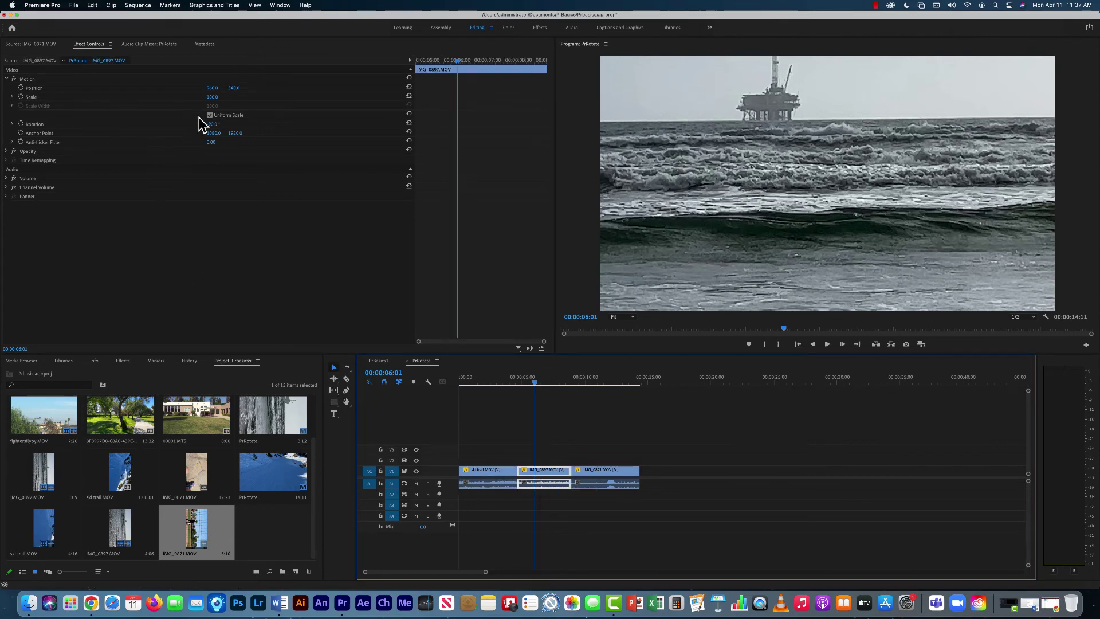
{"action": "left_click_drag", "start_coordinate": [212, 101], "coordinate": [184, 101]}
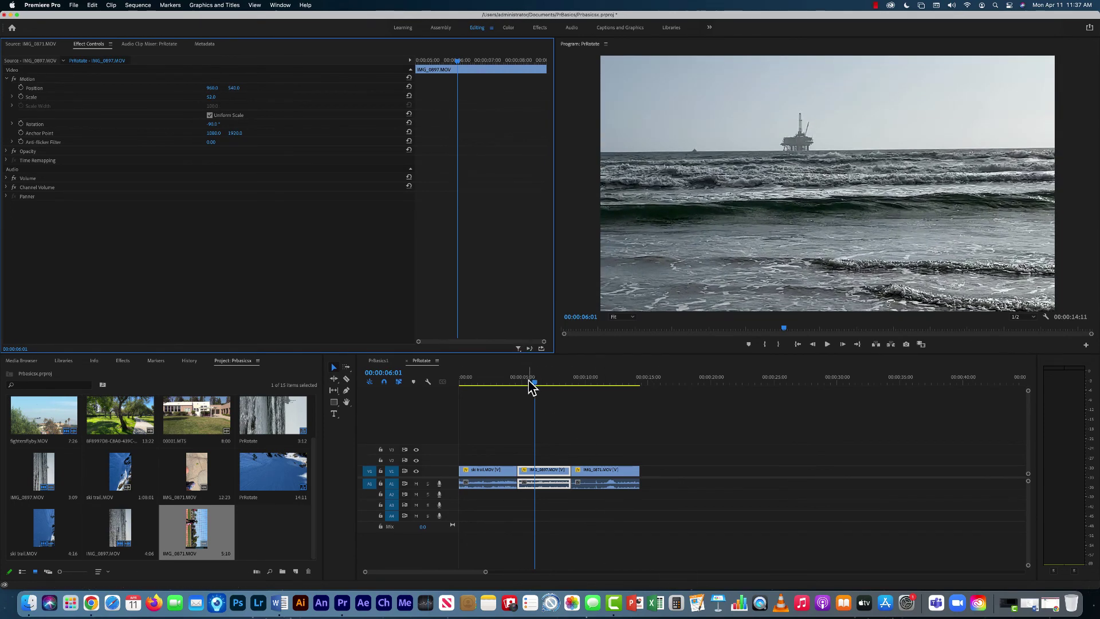
- Reduce the Motion scale of the IMG_0871.MOV clip in the sequence to about 55% and save the project
{"action": "left_click_drag", "start_coordinate": [535, 380], "coordinate": [596, 383]}
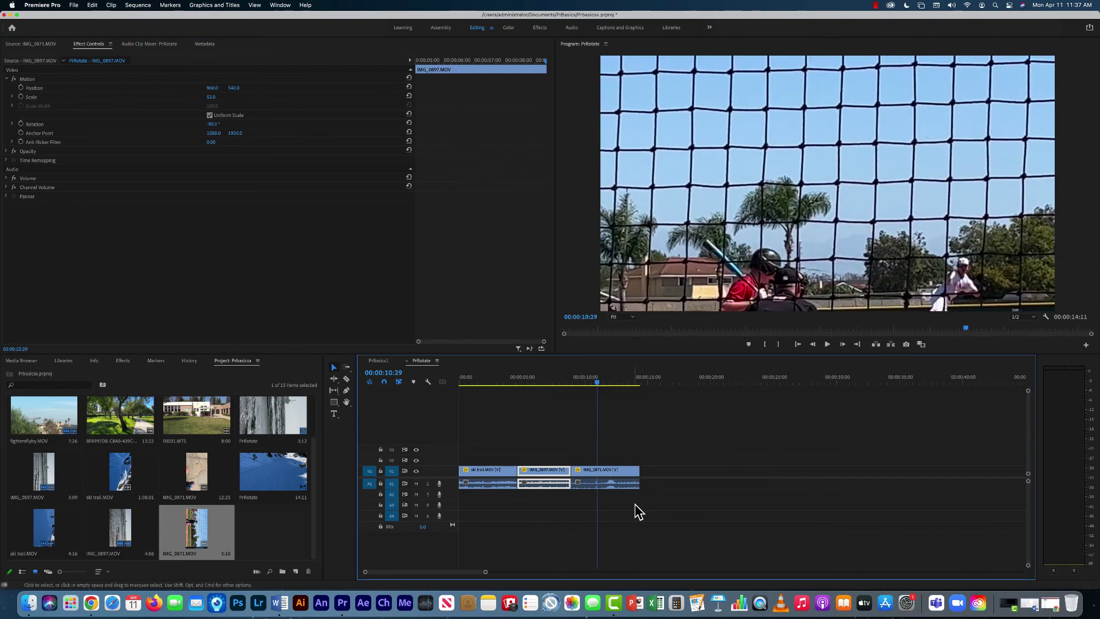
{"action": "left_click", "coordinate": [616, 474]}
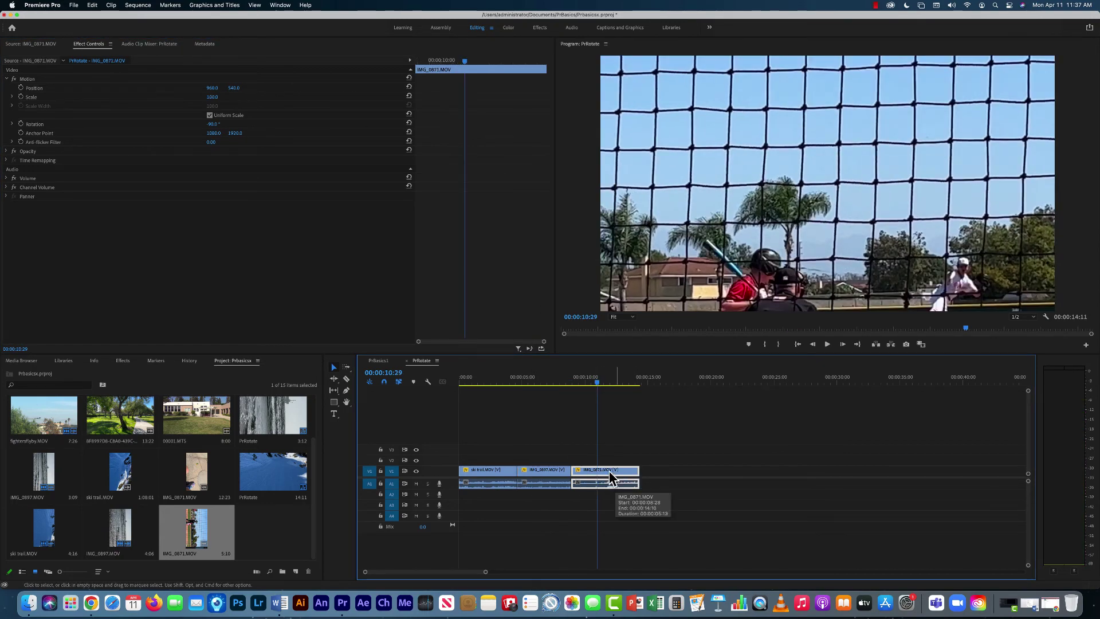
{"action": "left_click", "coordinate": [216, 102]}
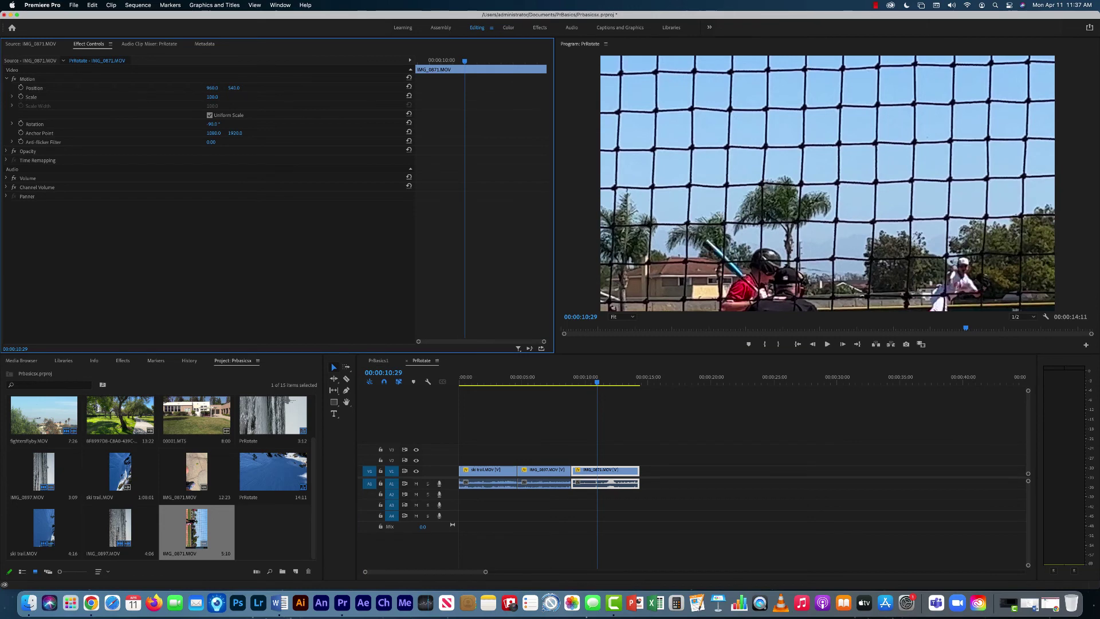
{"action": "left_click_drag", "start_coordinate": [212, 97], "coordinate": [184, 97]}
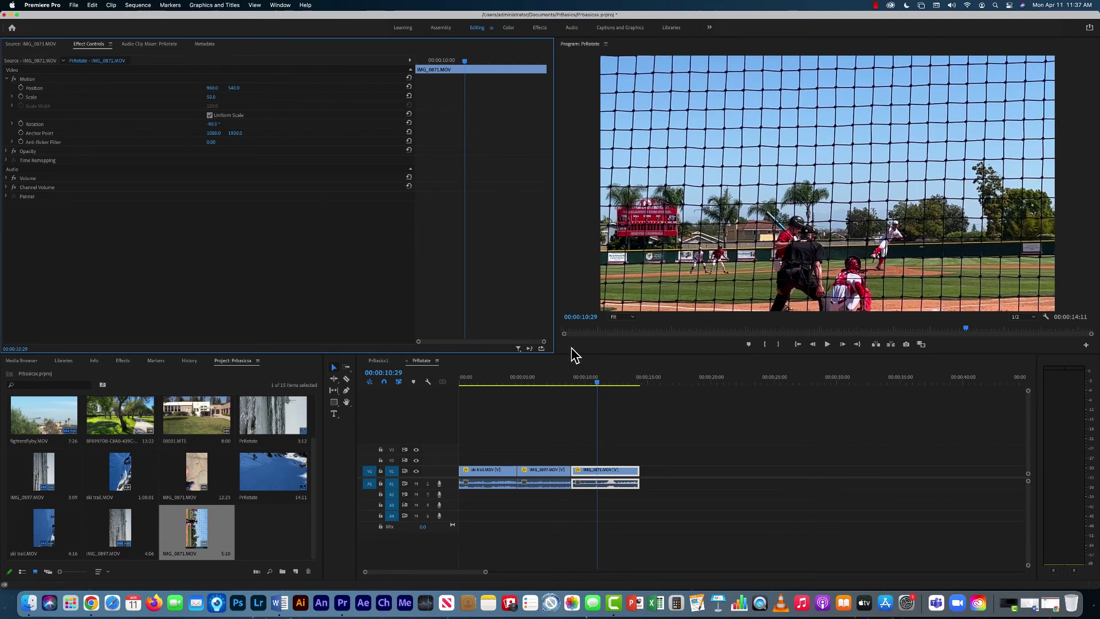
{"action": "key", "text": "super+s"}
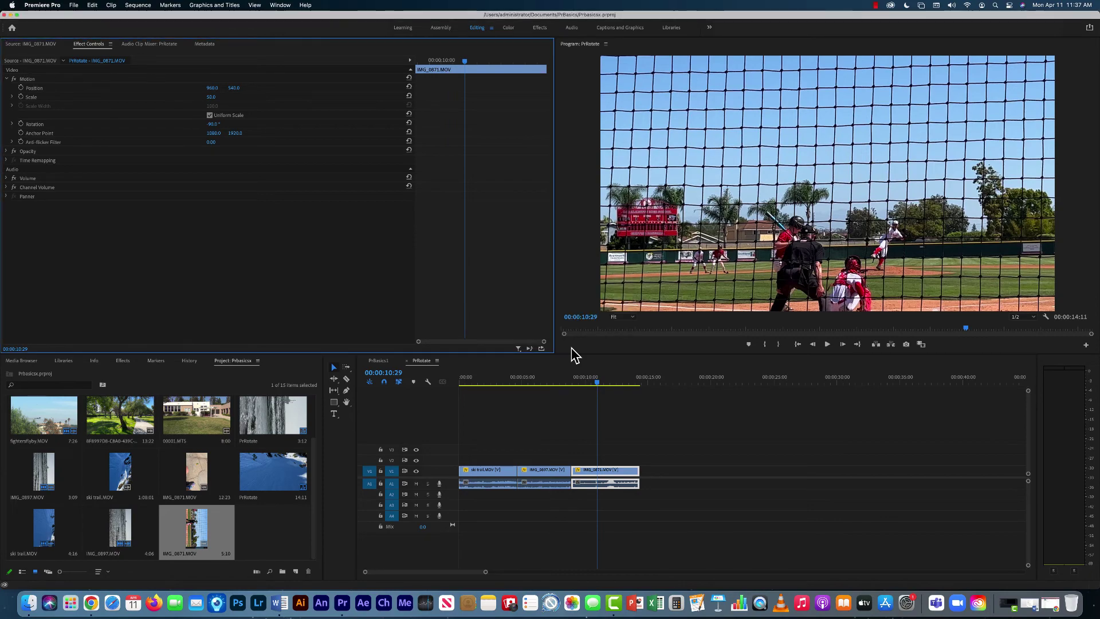
- Return the playhead to the start of the PrRotate sequence and open its media export settings with the H.264 format
{"action": "left_click_drag", "start_coordinate": [597, 386], "coordinate": [454, 416]}
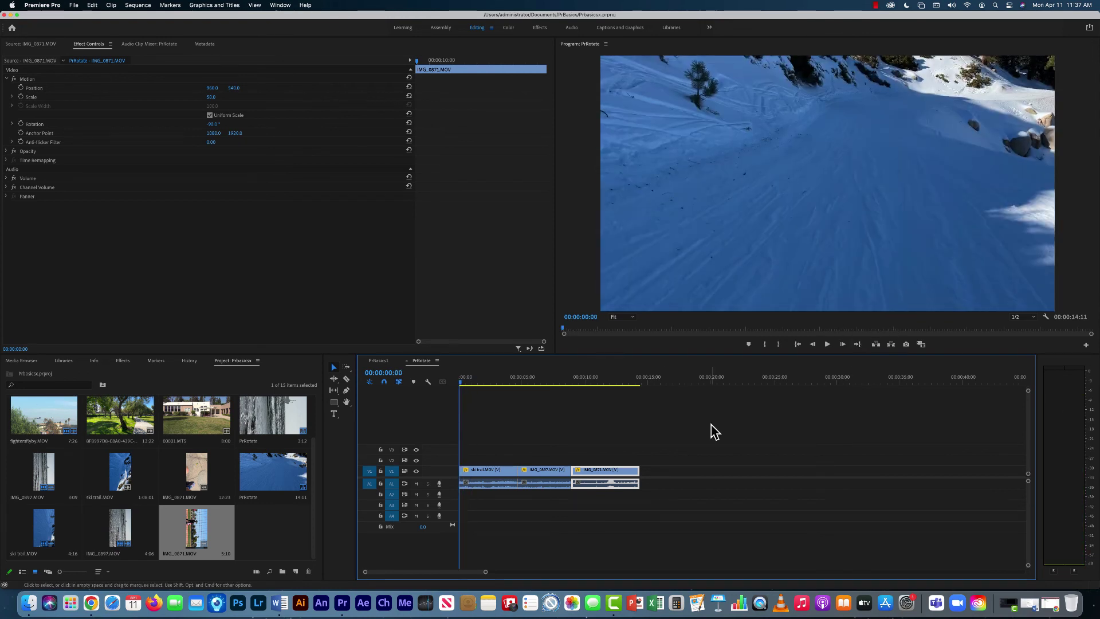
{"action": "left_click", "coordinate": [589, 419]}
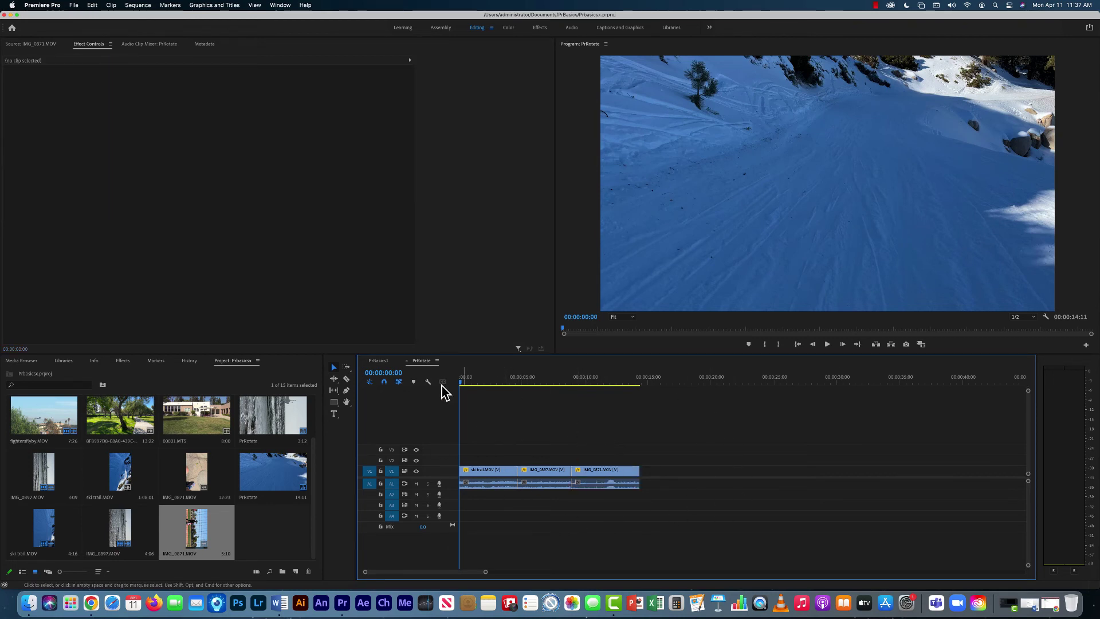
{"action": "left_click", "coordinate": [74, 5]}
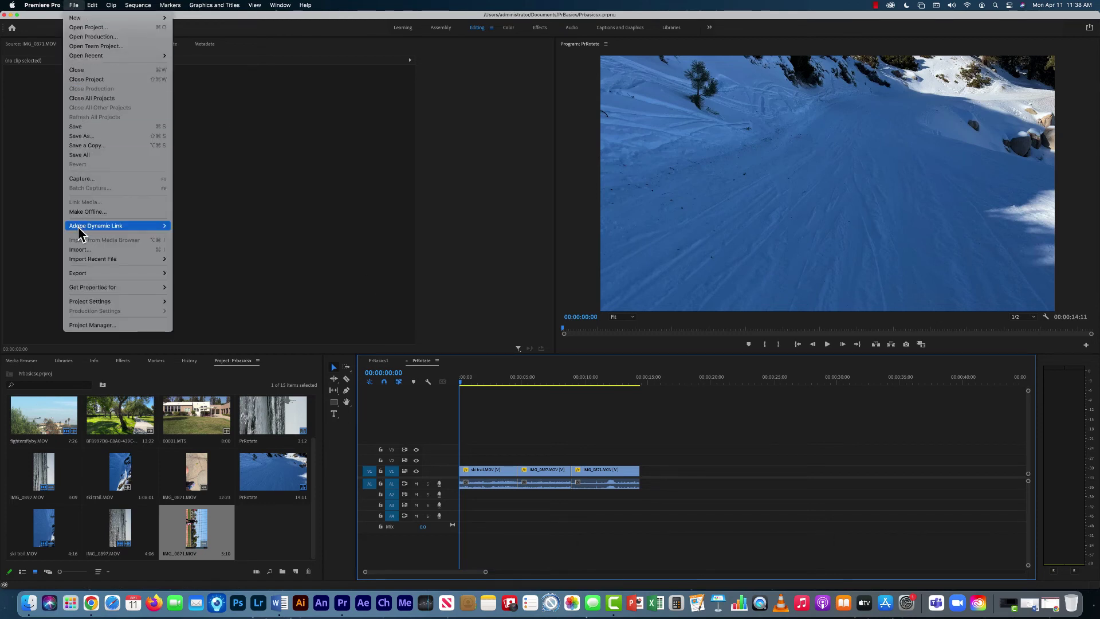
{"action": "mouse_move", "coordinate": [147, 277]}
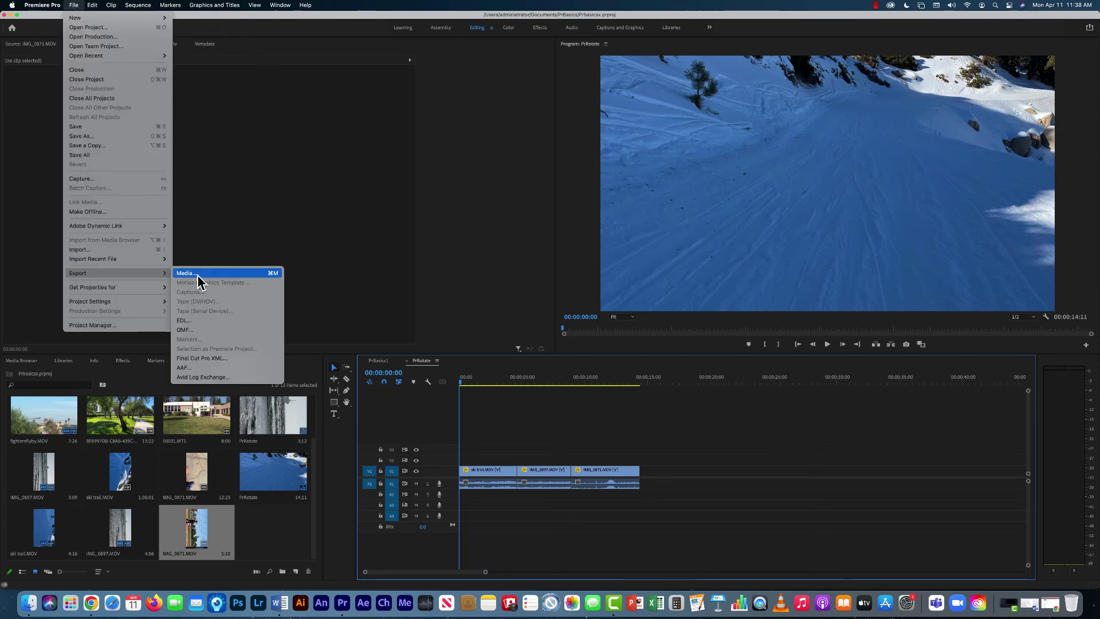
{"action": "left_click", "coordinate": [194, 274]}
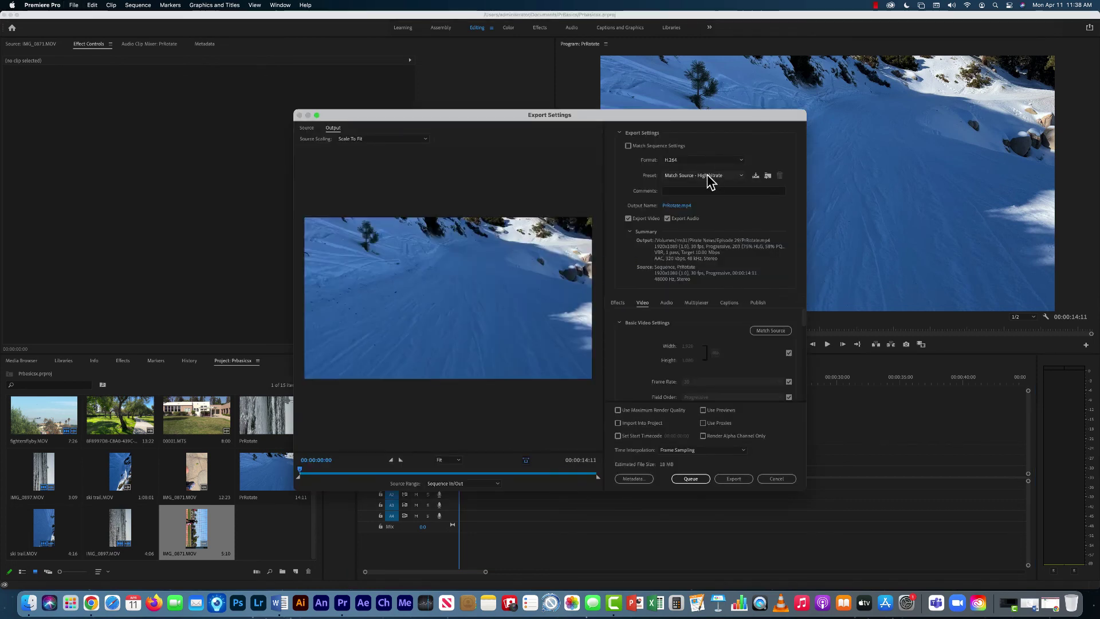
{"action": "left_click", "coordinate": [695, 162]}
{"action": "left_click", "coordinate": [691, 248]}
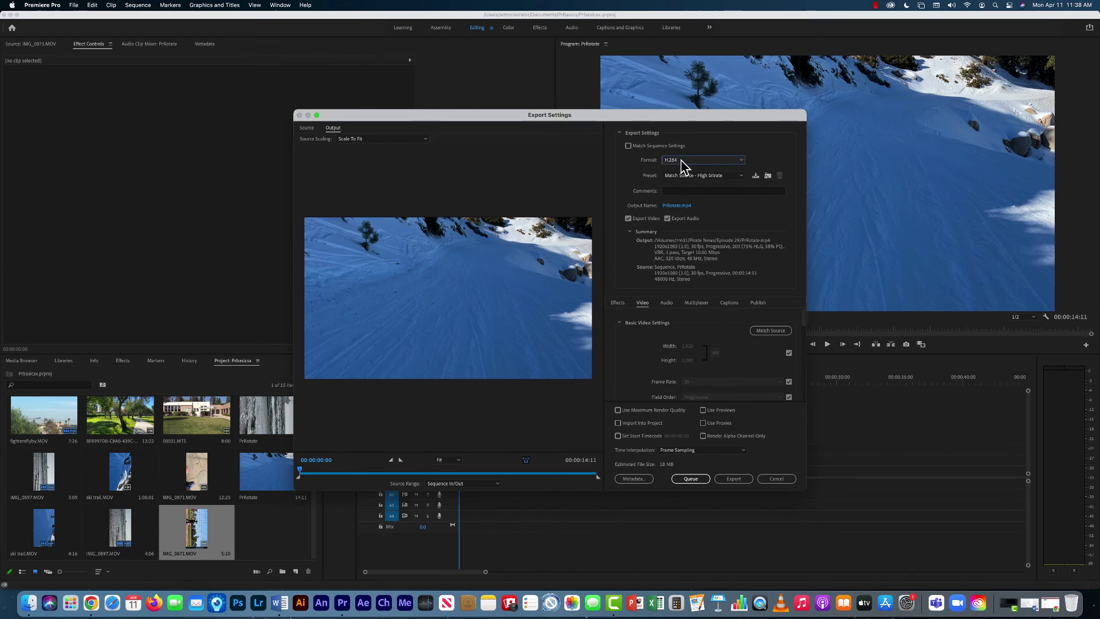
- Set the output location of PrRotate.mp4 to the Creative Cloud Files folder and export the sequence
{"action": "left_click", "coordinate": [674, 206]}
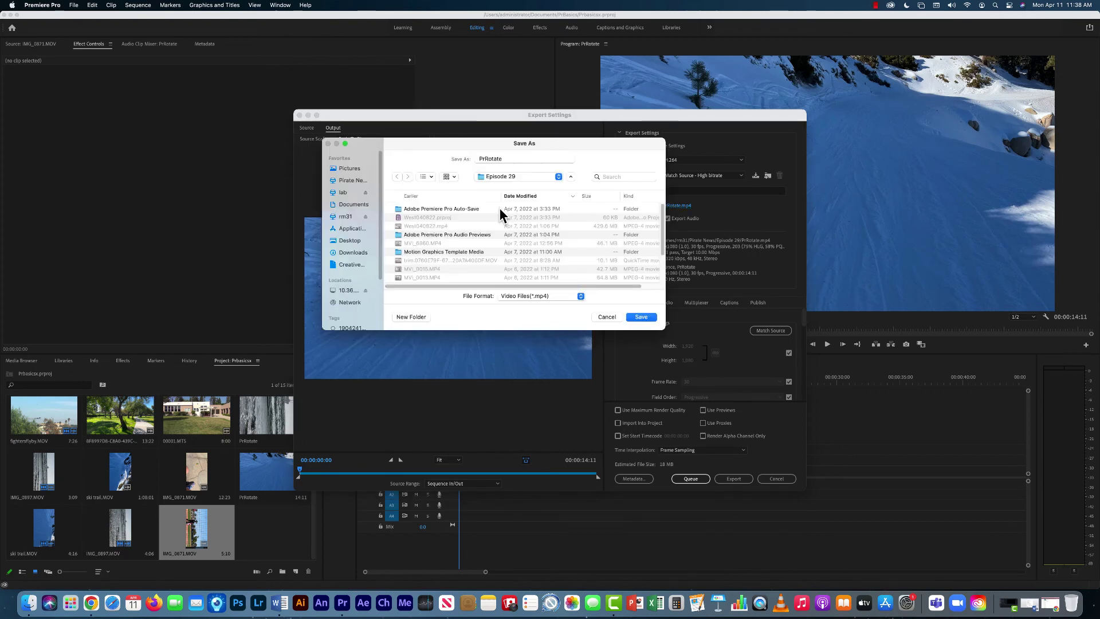
{"action": "left_click", "coordinate": [350, 264]}
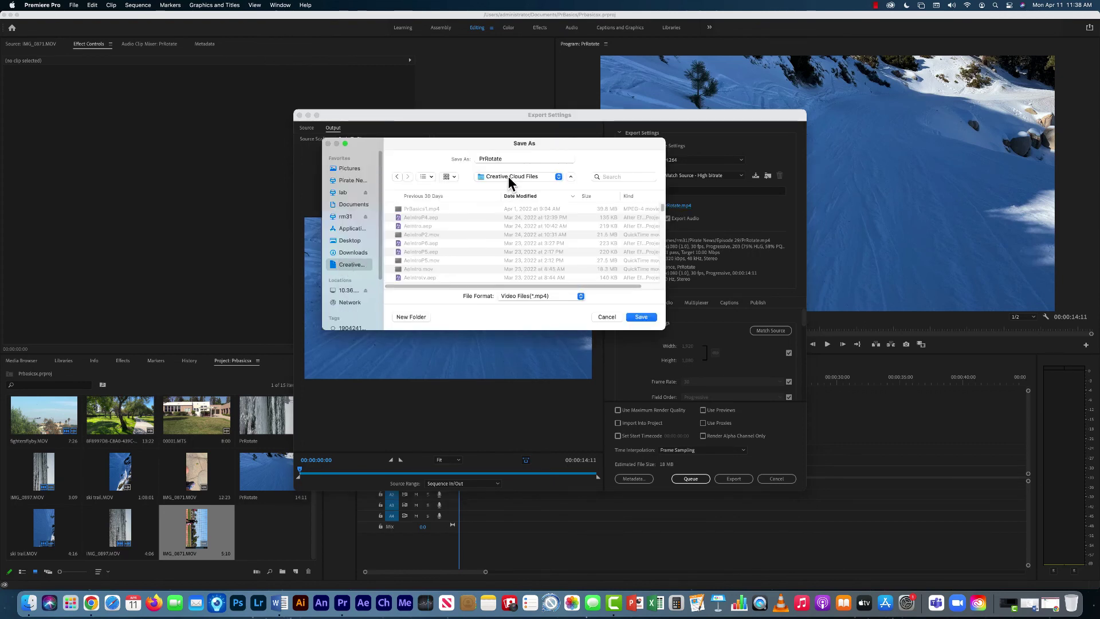
{"action": "left_click", "coordinate": [642, 318]}
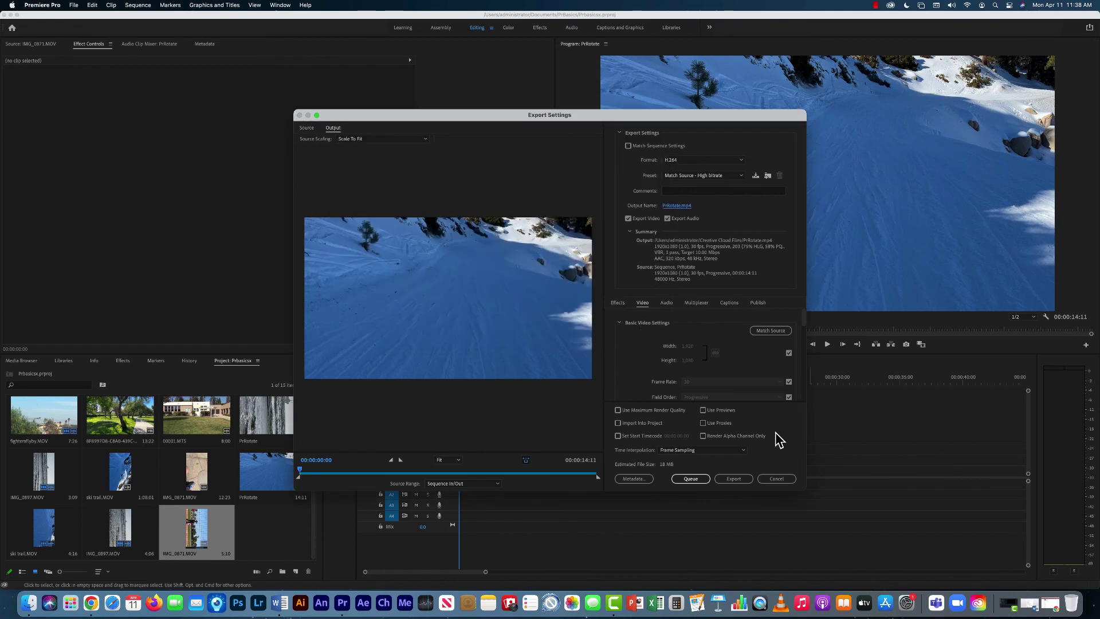
{"action": "left_click", "coordinate": [742, 478]}
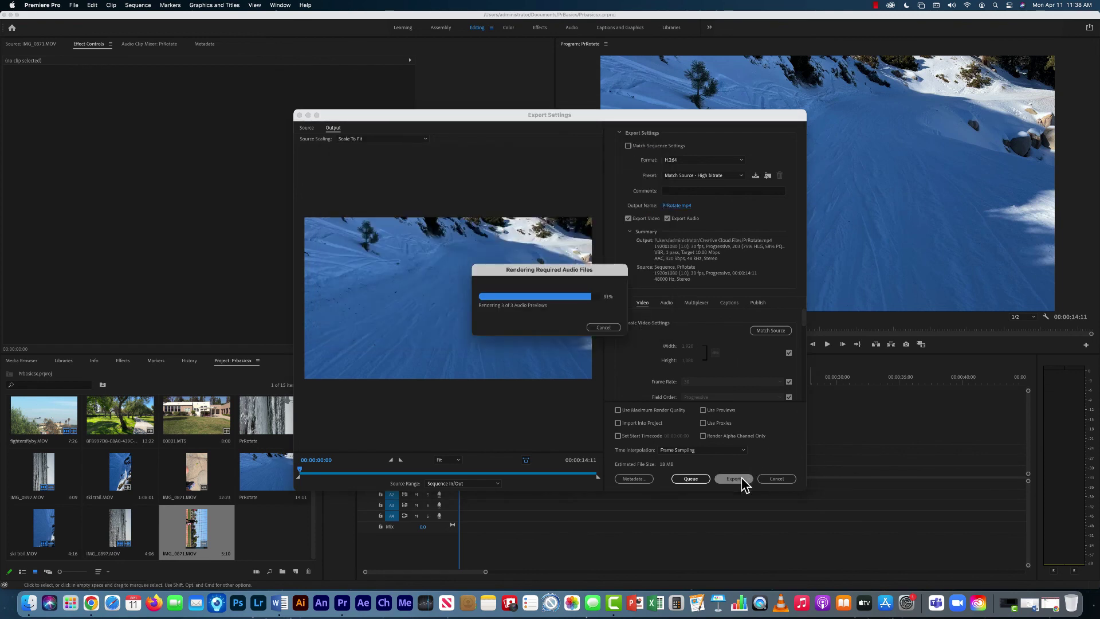